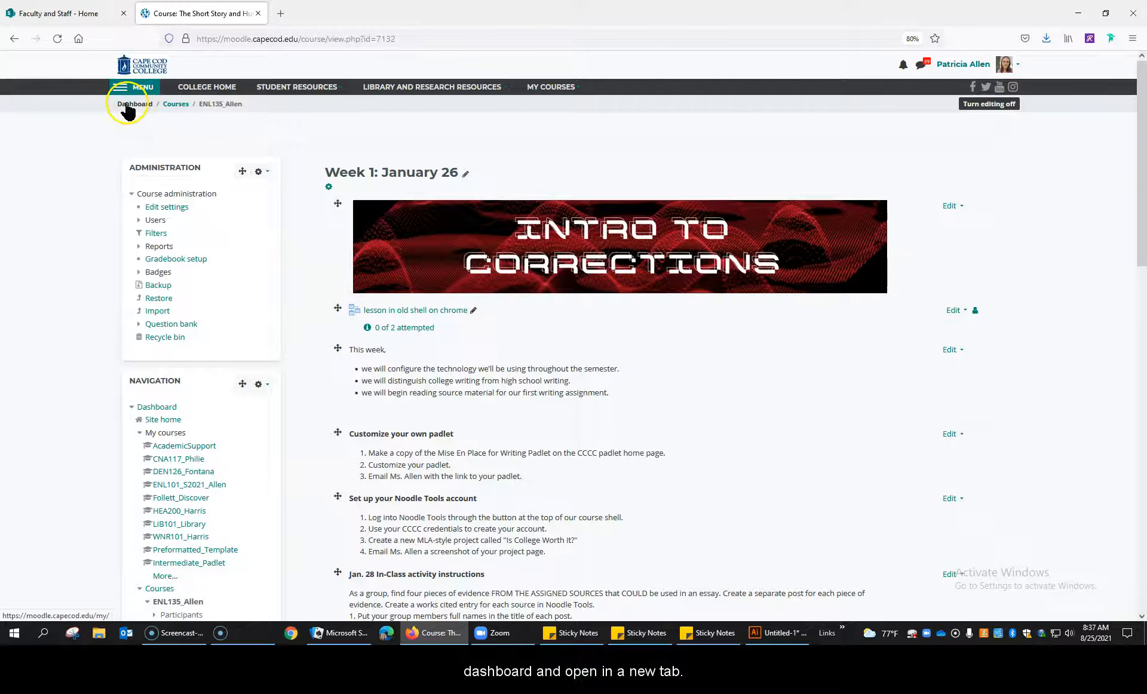
Open the Dashboard in a separate browser tab and open the English Composition I (04) F21 course there
right_click(131, 106)
left_click(166, 120)
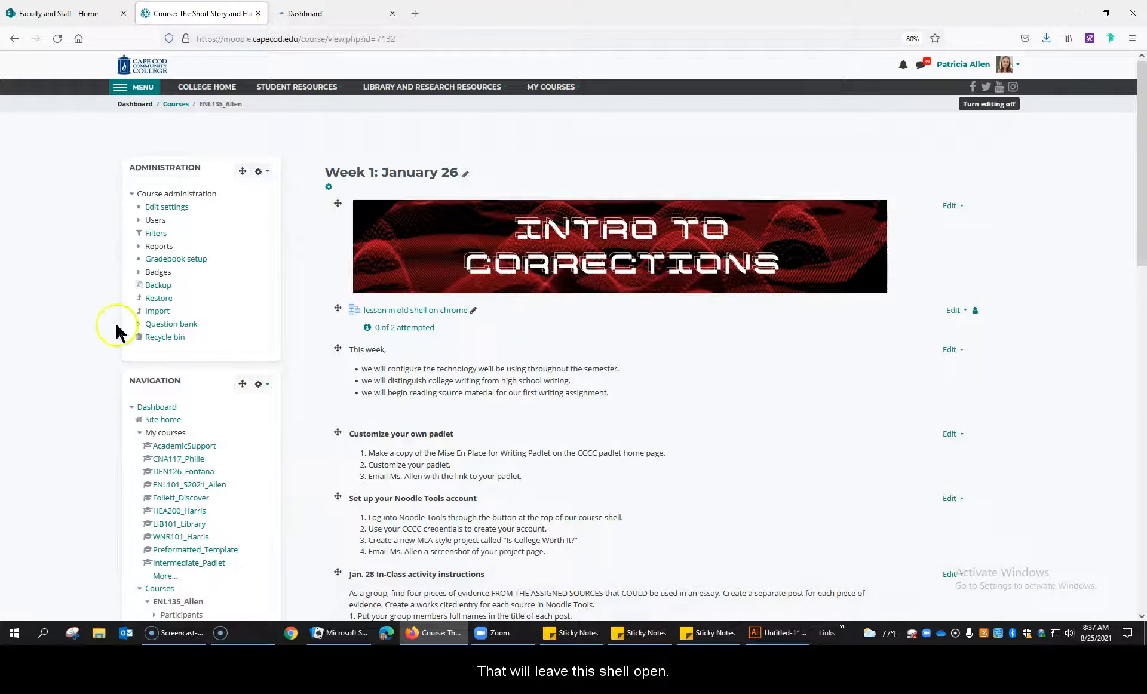
left_click(321, 15)
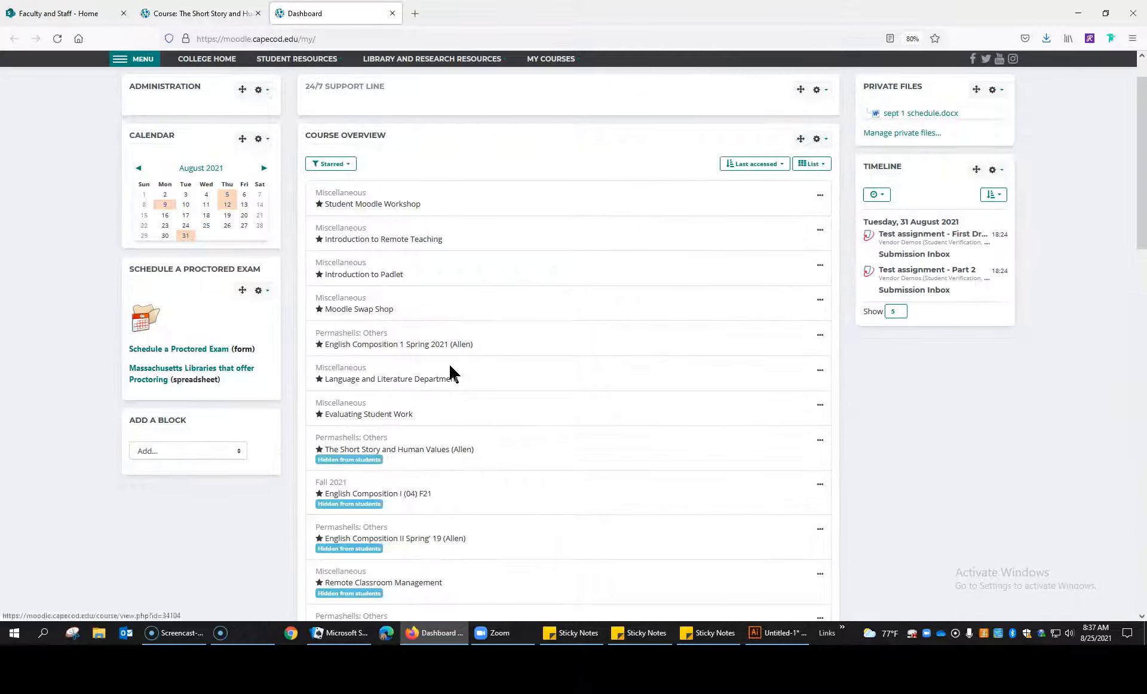
scroll(449, 363, "down", 3)
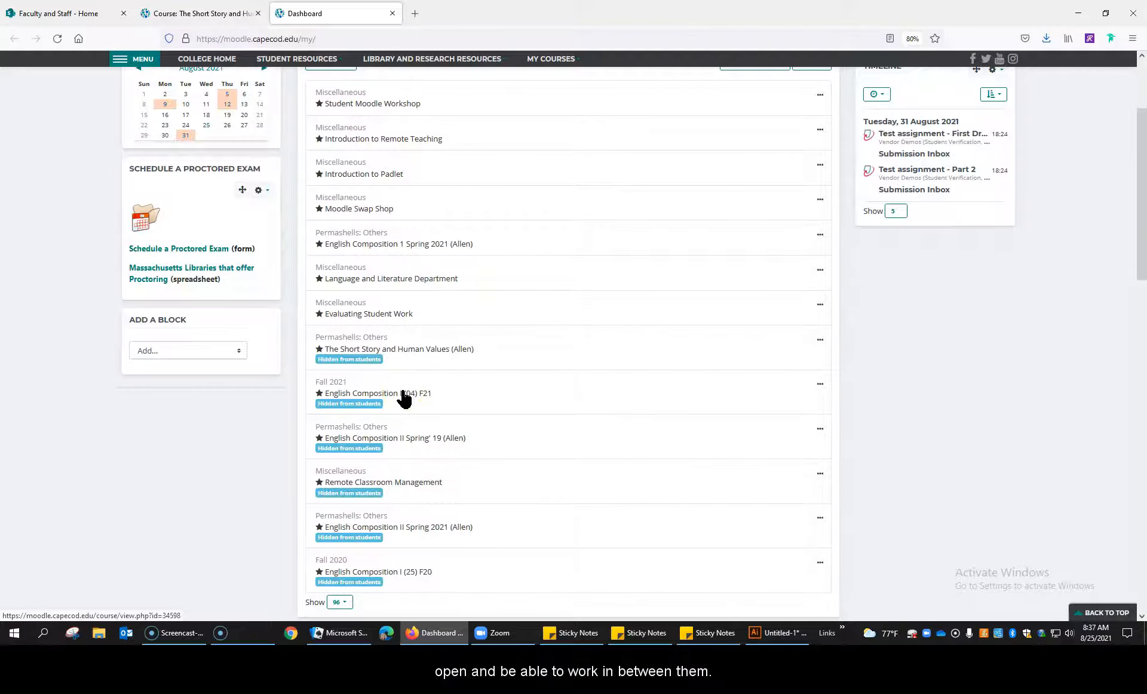
scroll(404, 397, "up", 2)
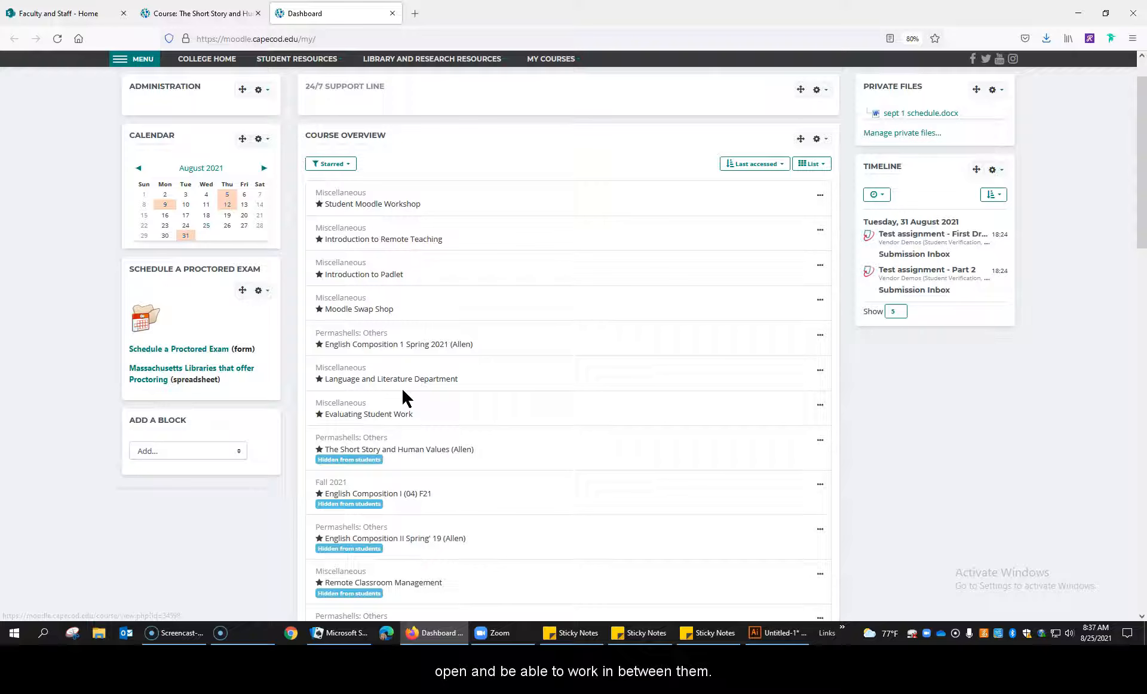
left_click(385, 495)
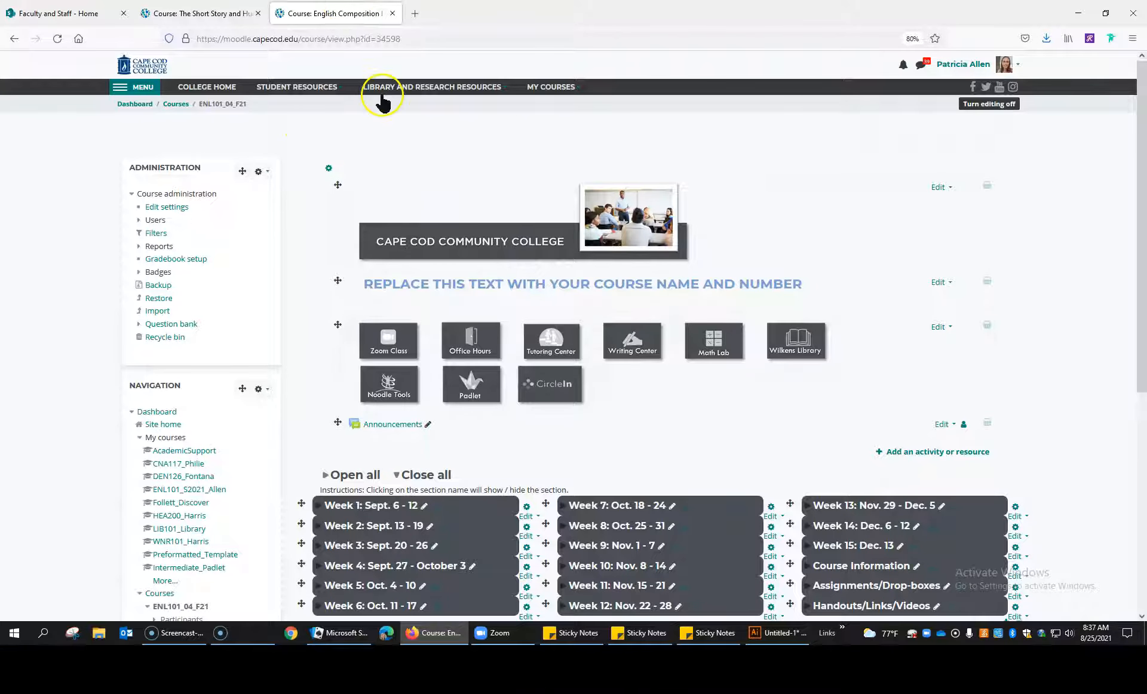
Add a Sharing Cart block to the Short Story and Human Values course and locate it on the page
left_click(235, 15)
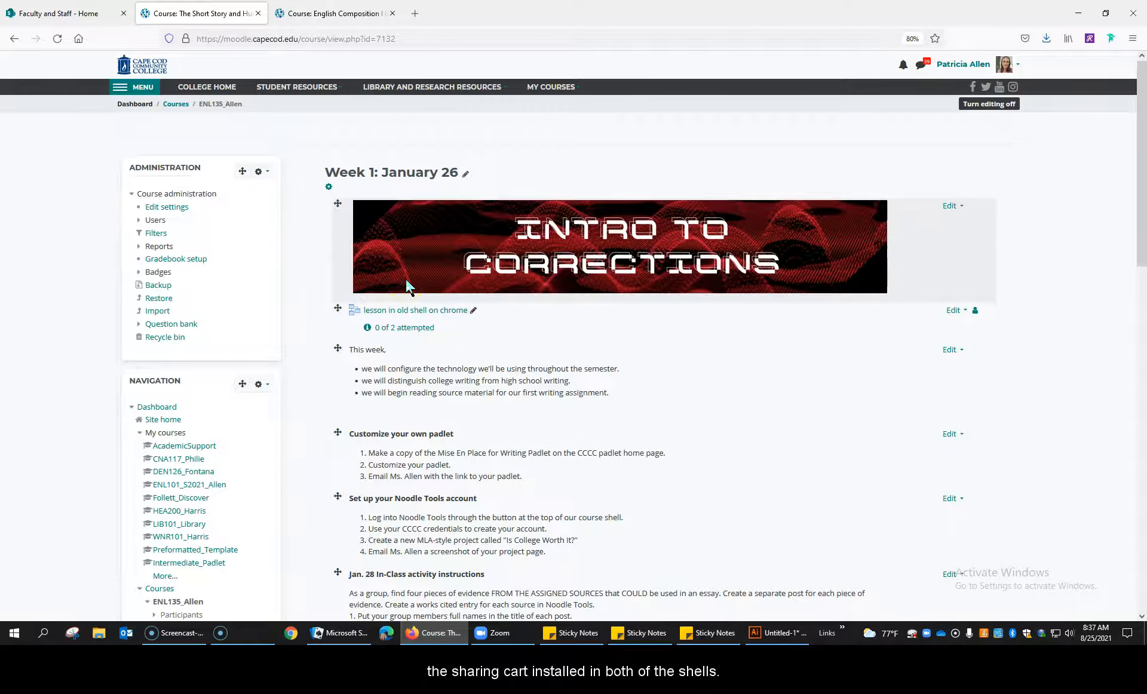
scroll(264, 322, "down", 5)
scroll(267, 325, "down", 3)
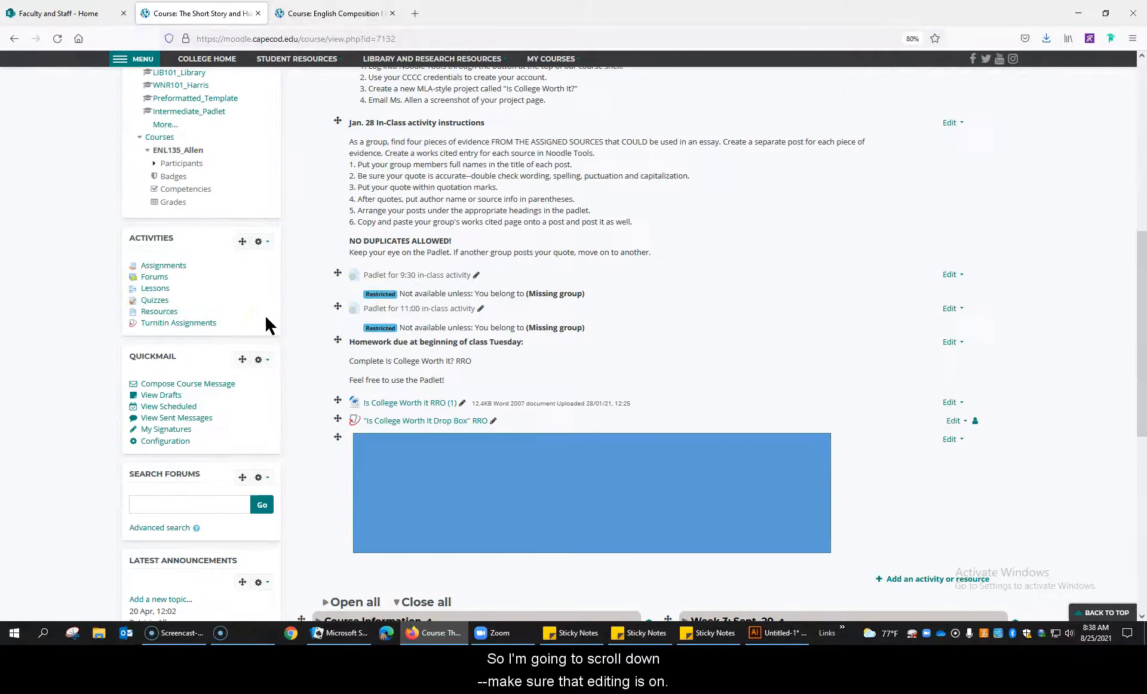
scroll(269, 287, "up", 8)
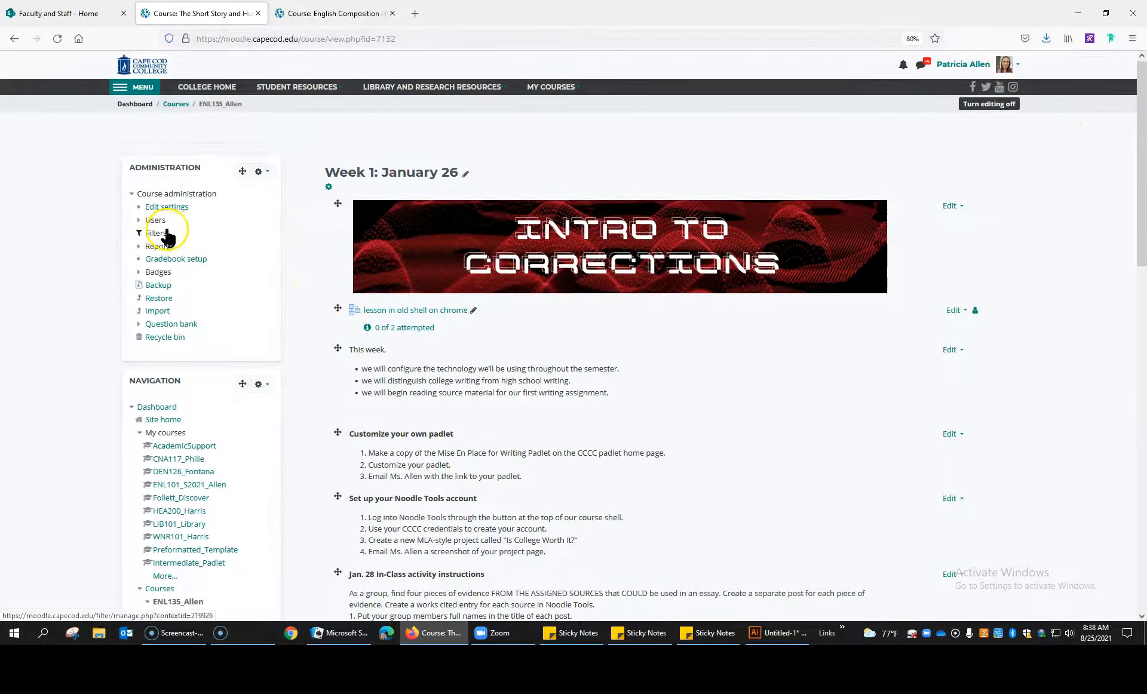
scroll(168, 237, "down", 4)
scroll(168, 238, "down", 8)
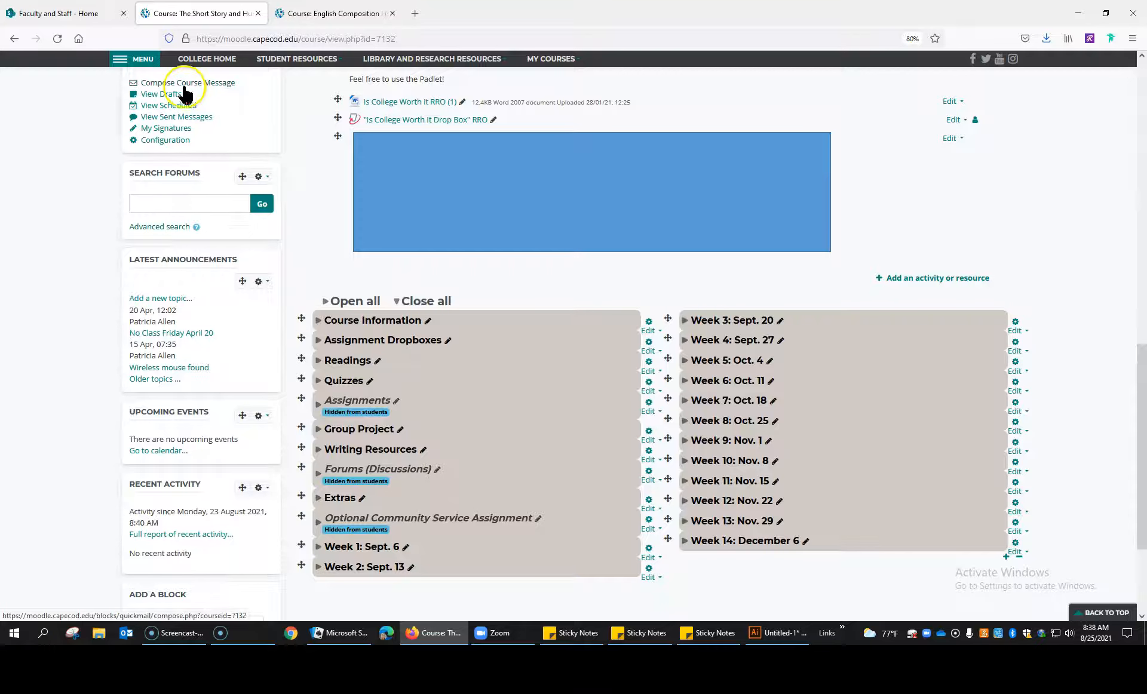
scroll(180, 303, "down", 3)
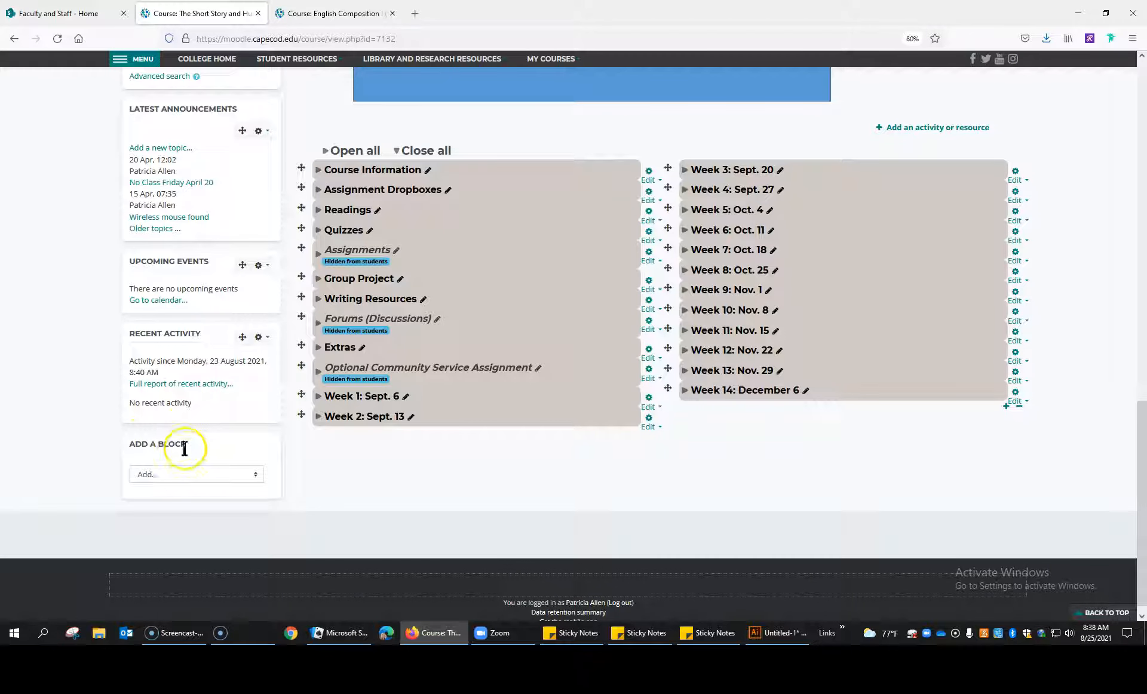
left_click(254, 475)
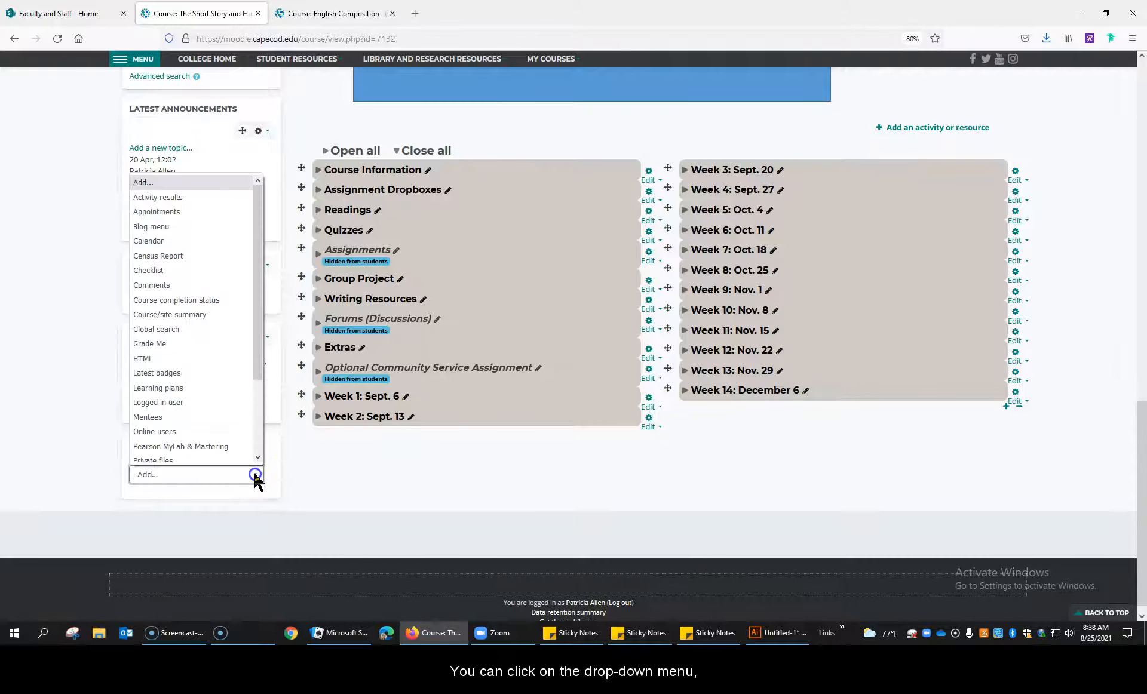
left_click_drag(256, 358, 258, 448)
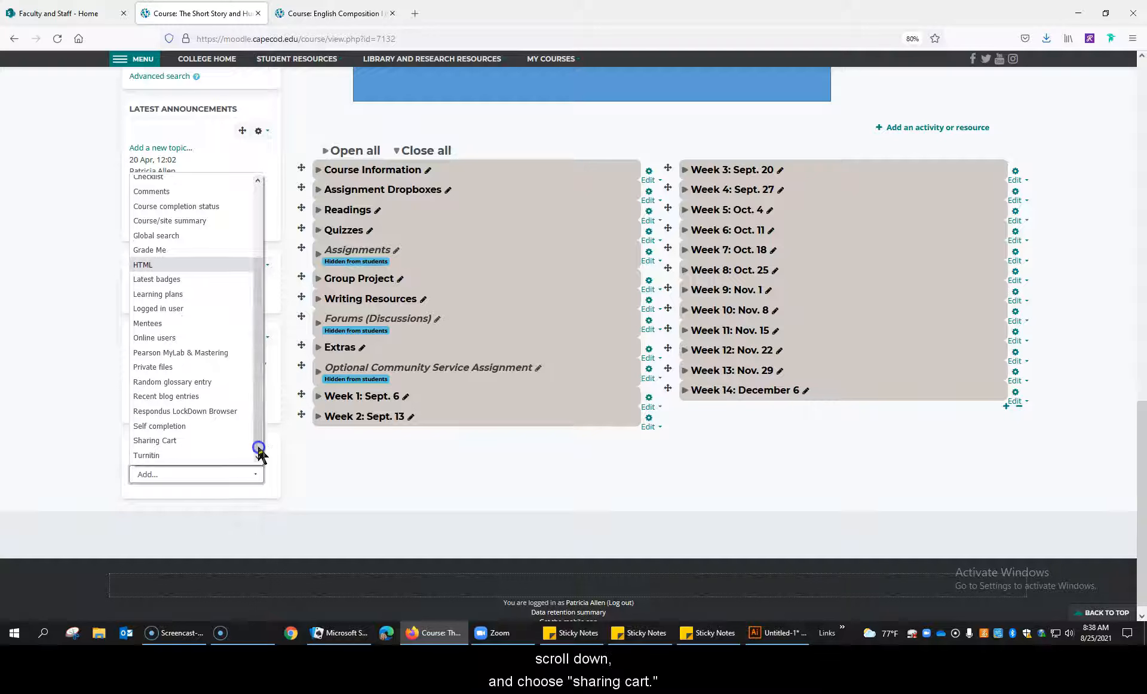
left_click(173, 441)
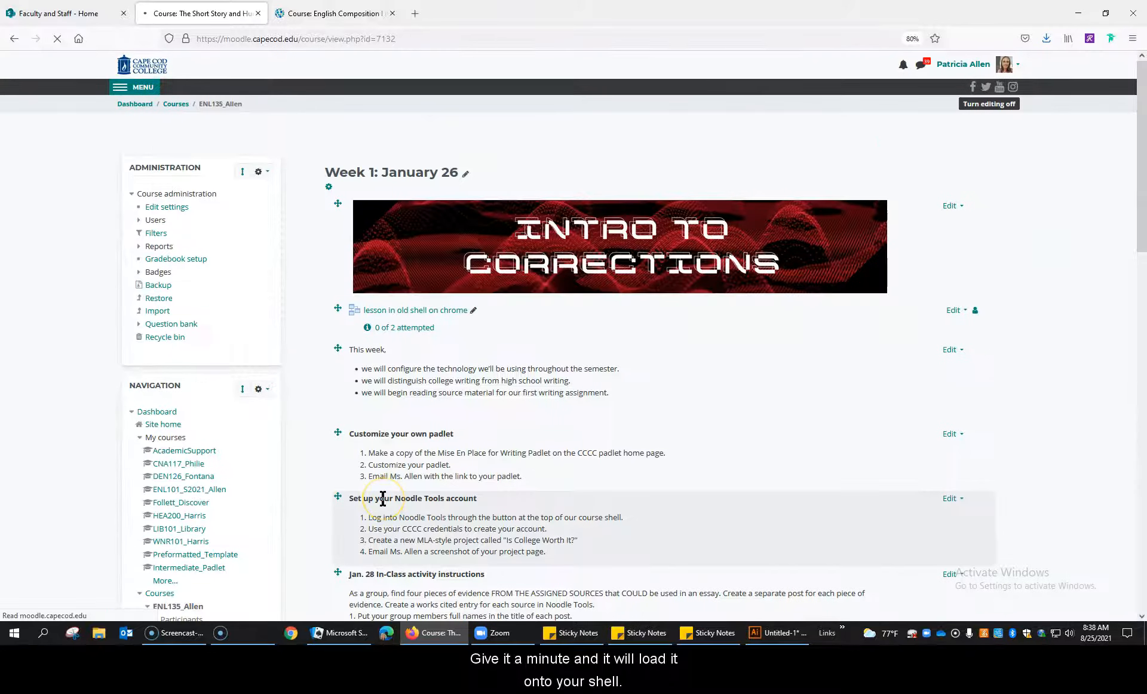
scroll(236, 371, "down", 15)
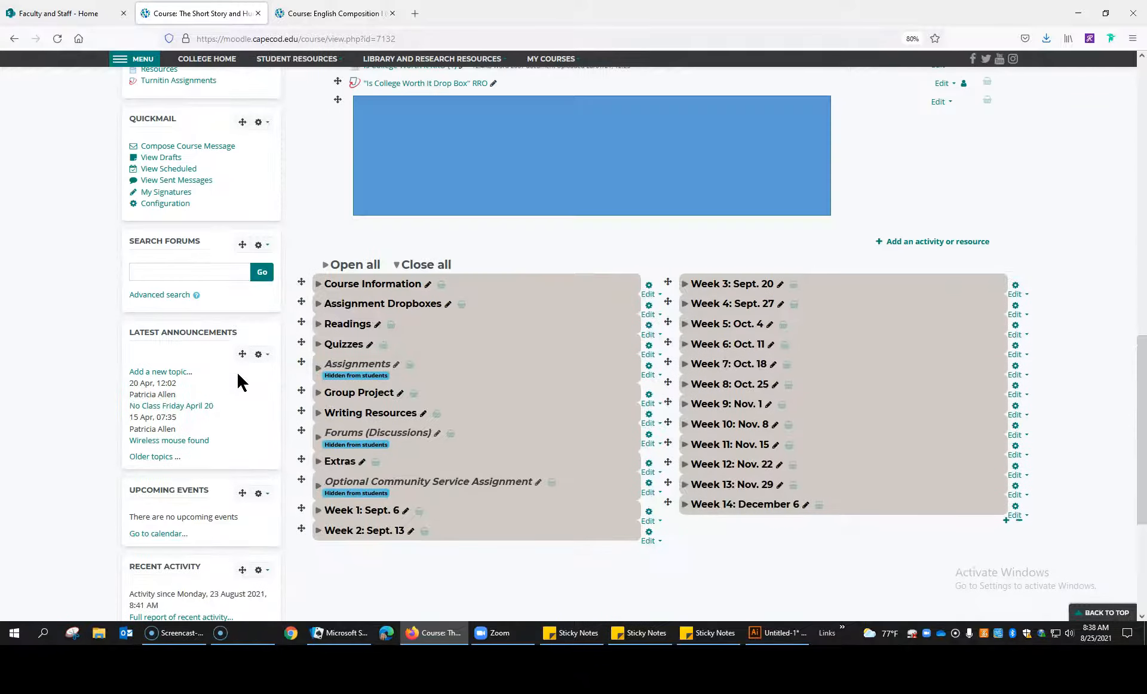
scroll(236, 371, "up", 6)
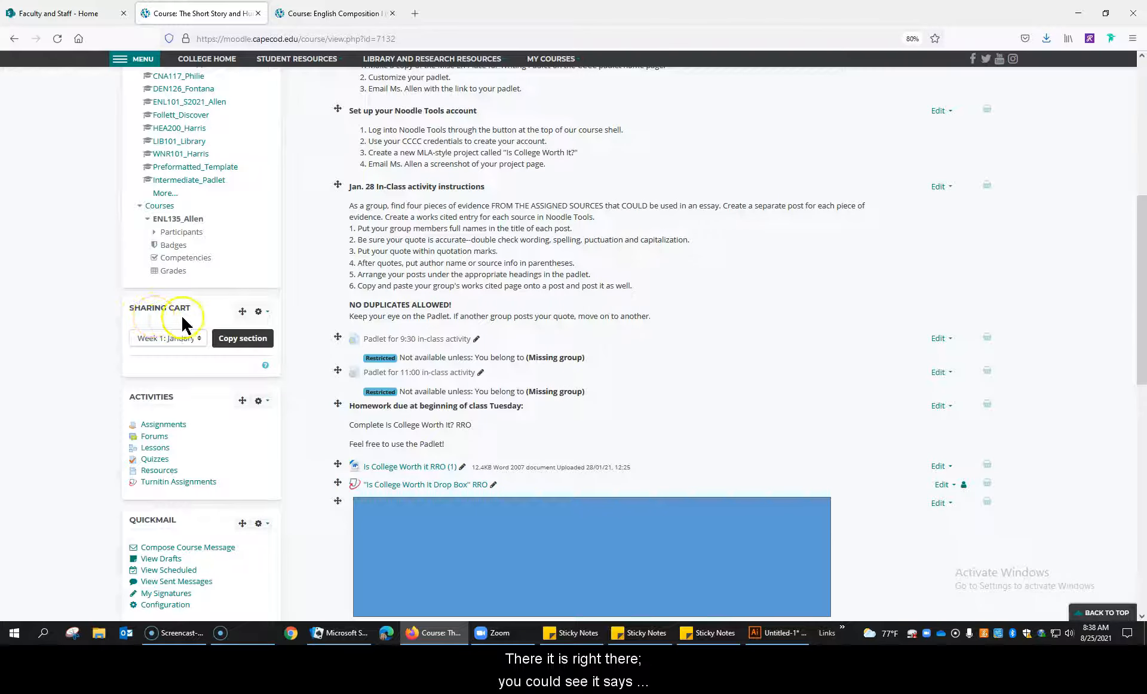
Return to the English Composition I course and expand the Week 2: Sept. 13 - 19 section
left_click(347, 14)
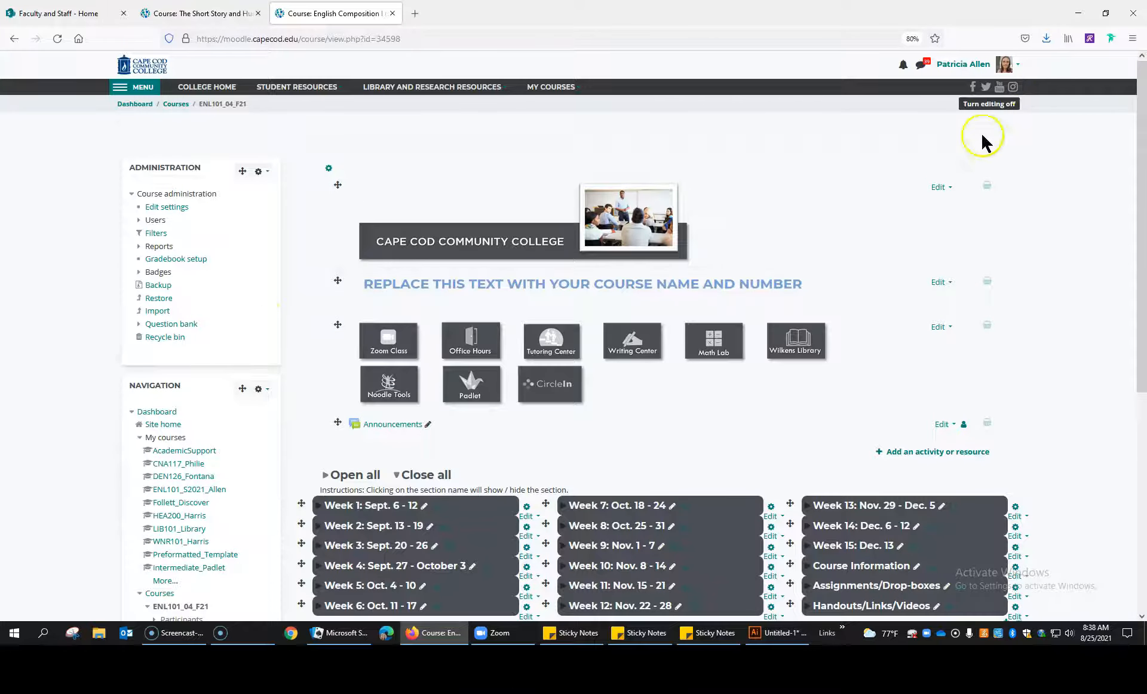
scroll(136, 352, "down", 4)
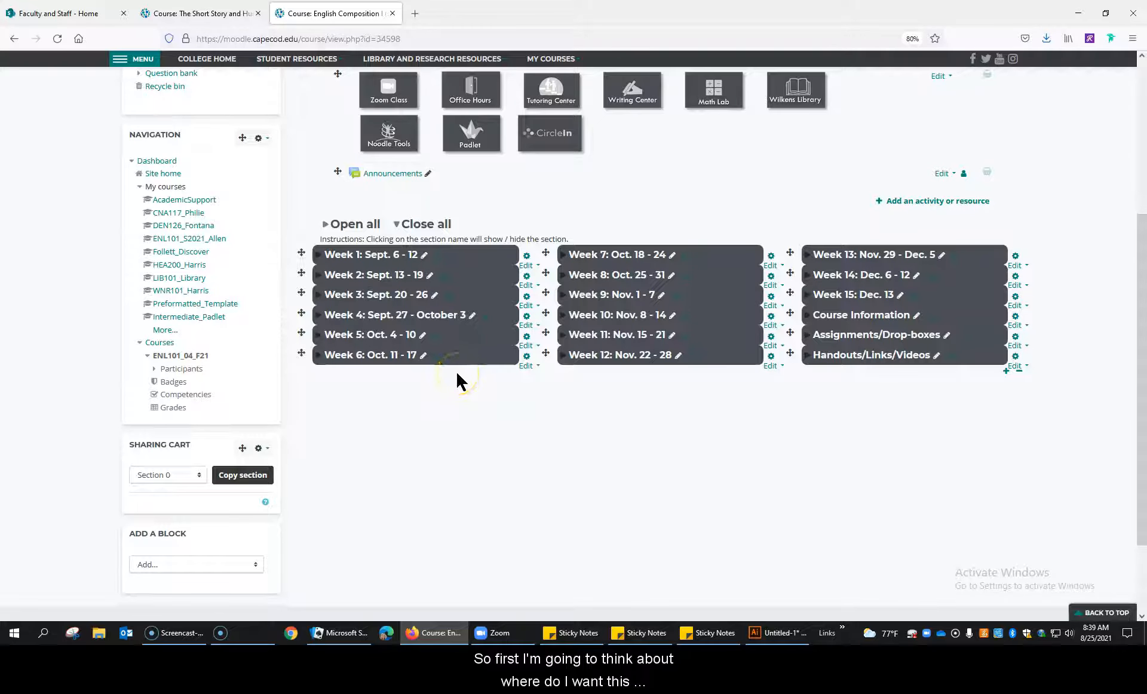
left_click(319, 276)
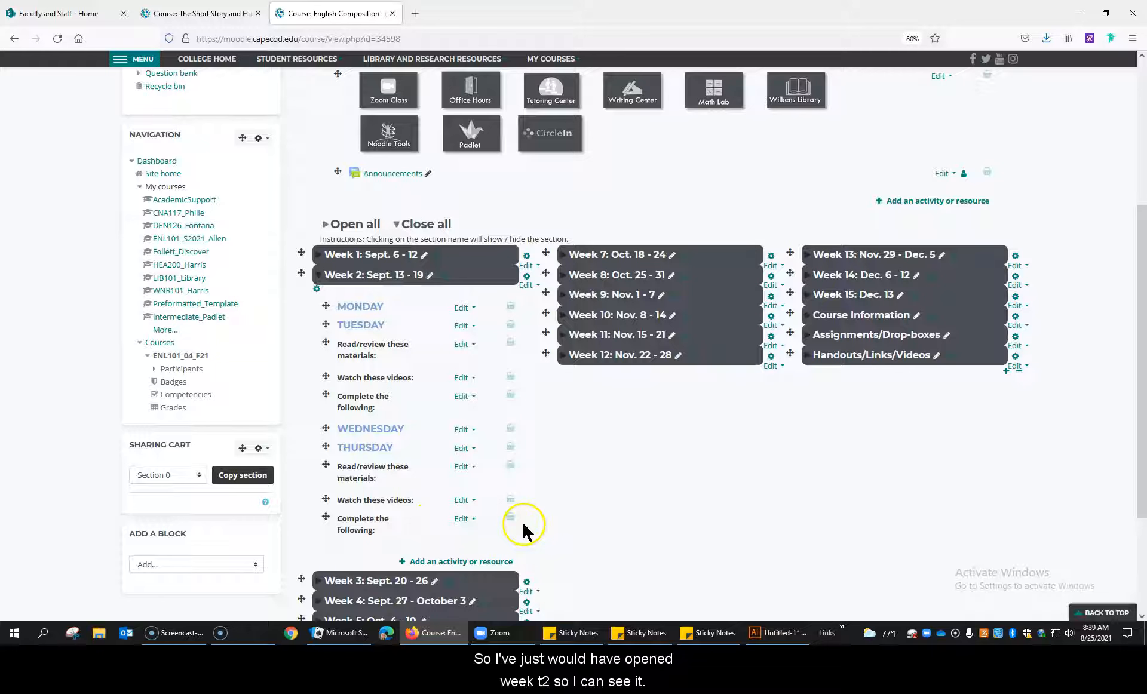
In the Short Story course, copy the "Is College Worth it RRO (1)" Word file and the "Is College Worth It Drop Box" RRO into the Sharing Cart
left_click(190, 14)
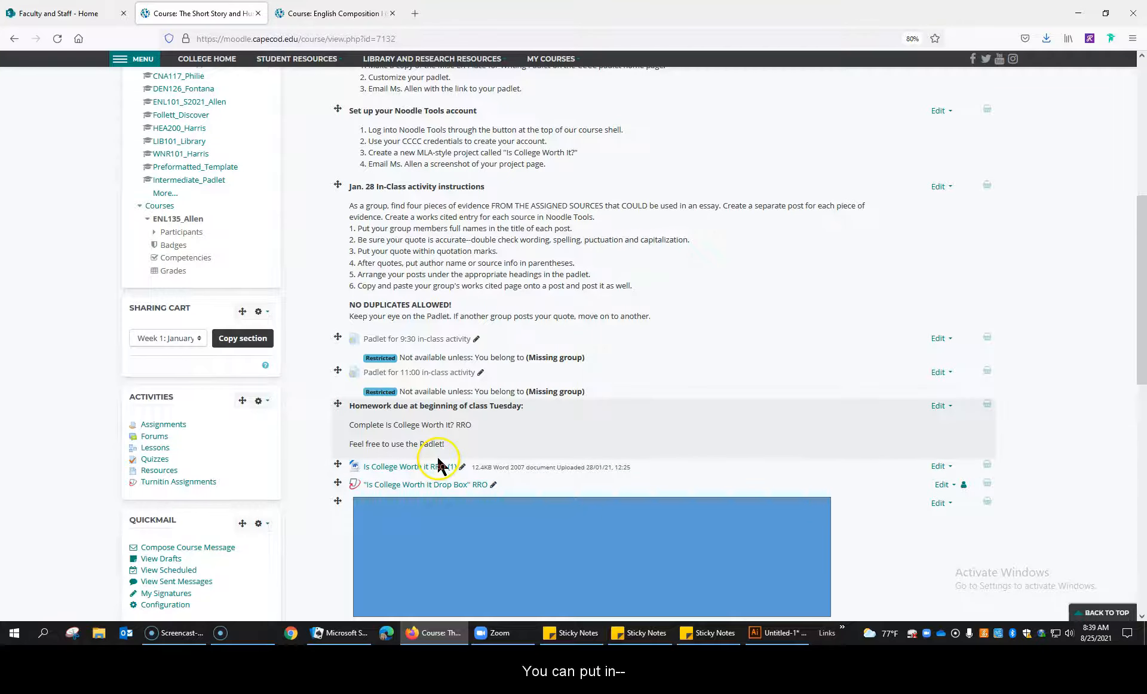
scroll(439, 463, "down", 1)
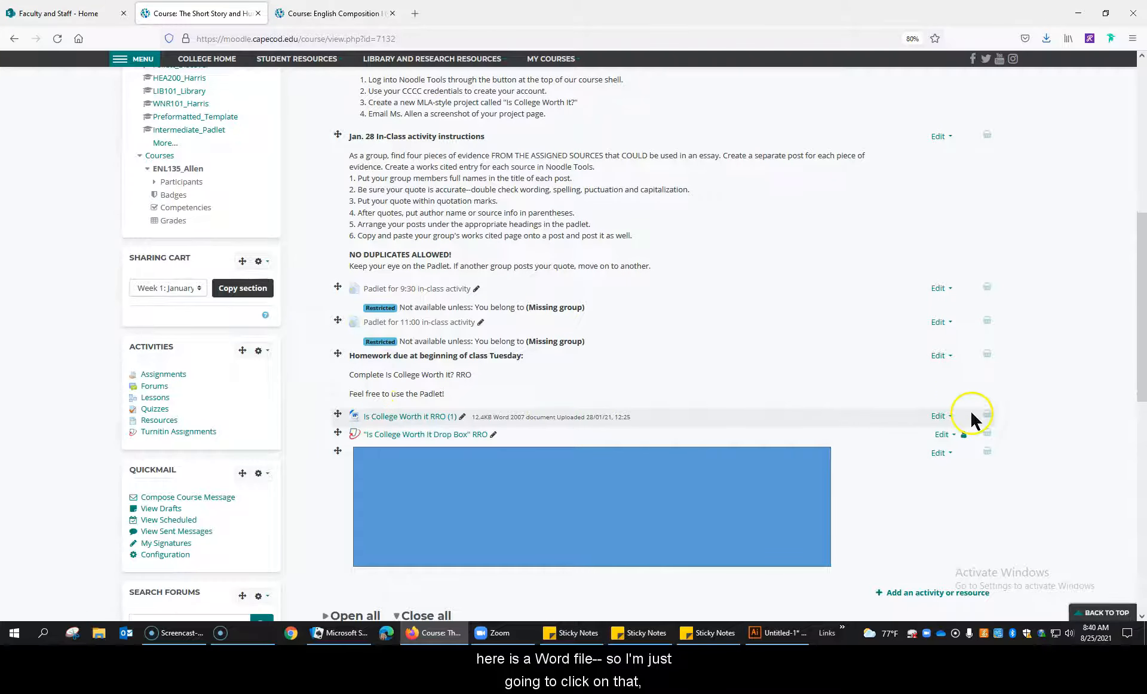
left_click(987, 415)
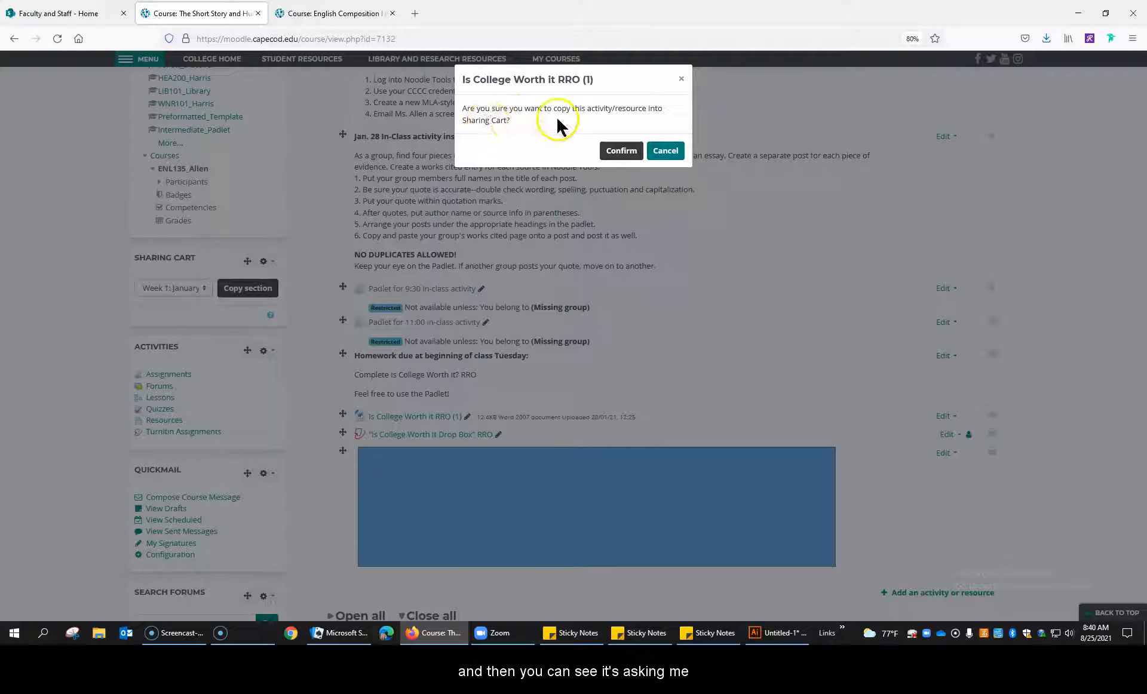
left_click(621, 152)
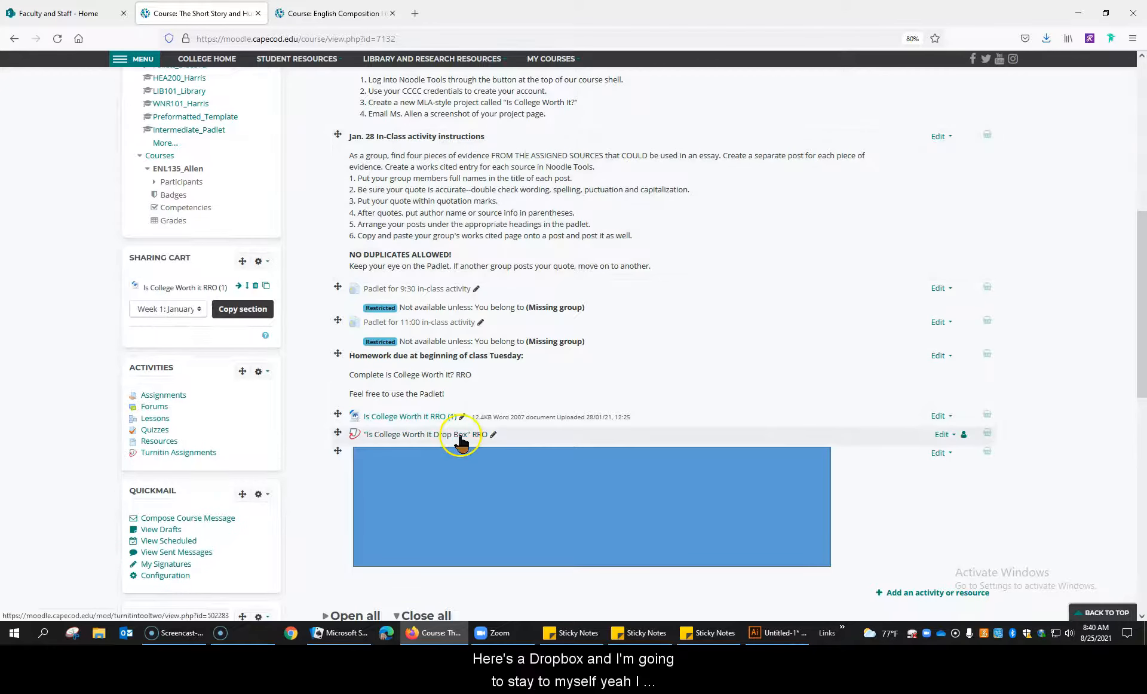
left_click(989, 434)
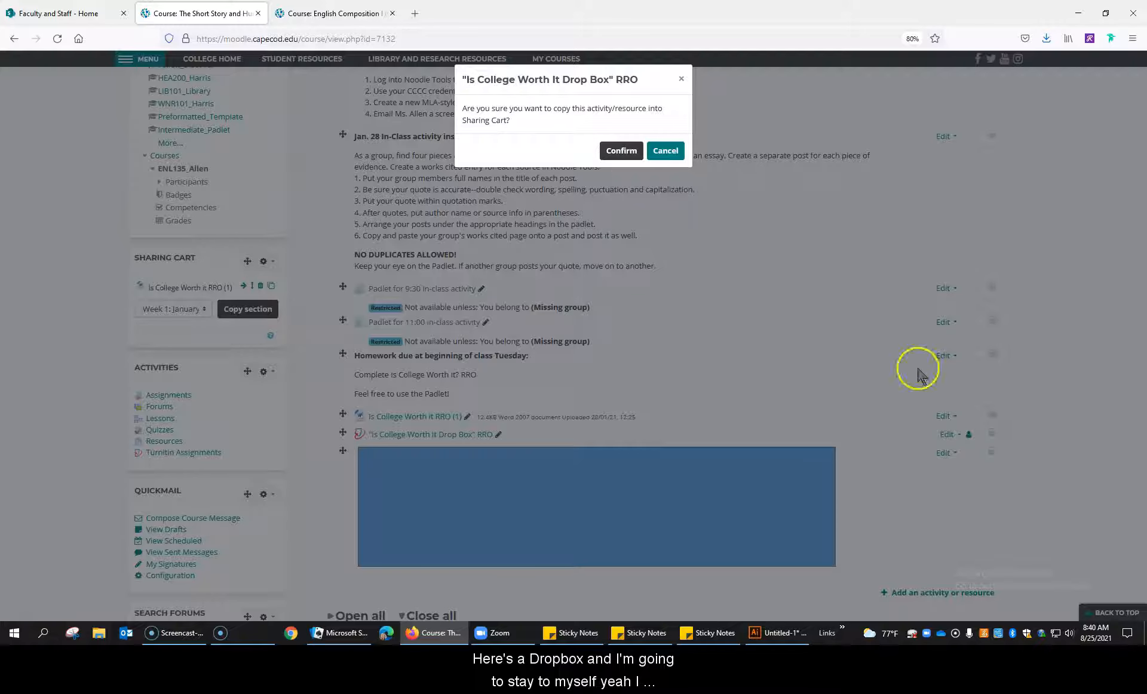
left_click(621, 152)
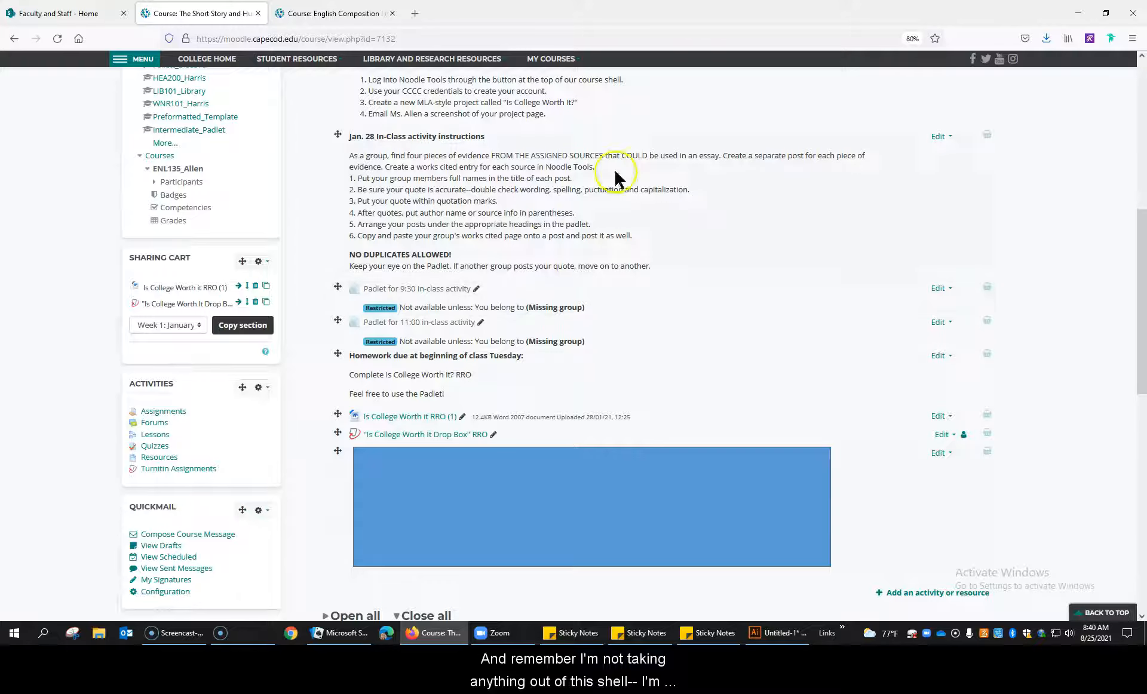
Expand the Readings section, copy "A White Heron" into the Sharing Cart, and check the cart's items
scroll(624, 388, "down", 2)
scroll(625, 392, "up", 7)
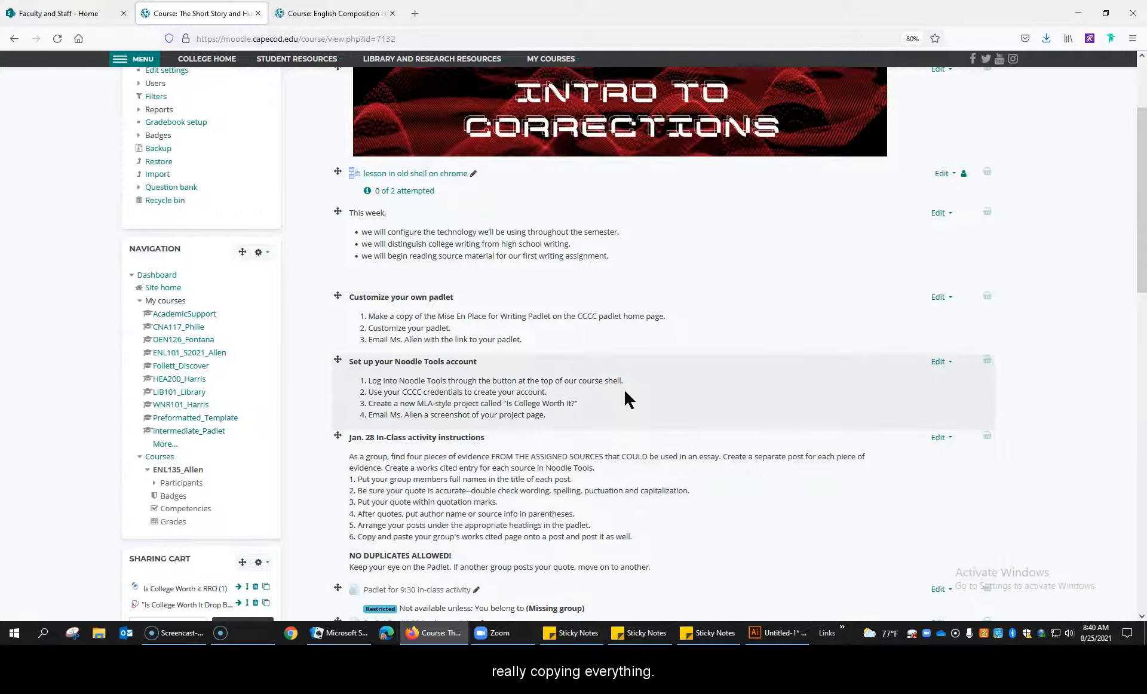
scroll(624, 391, "down", 4)
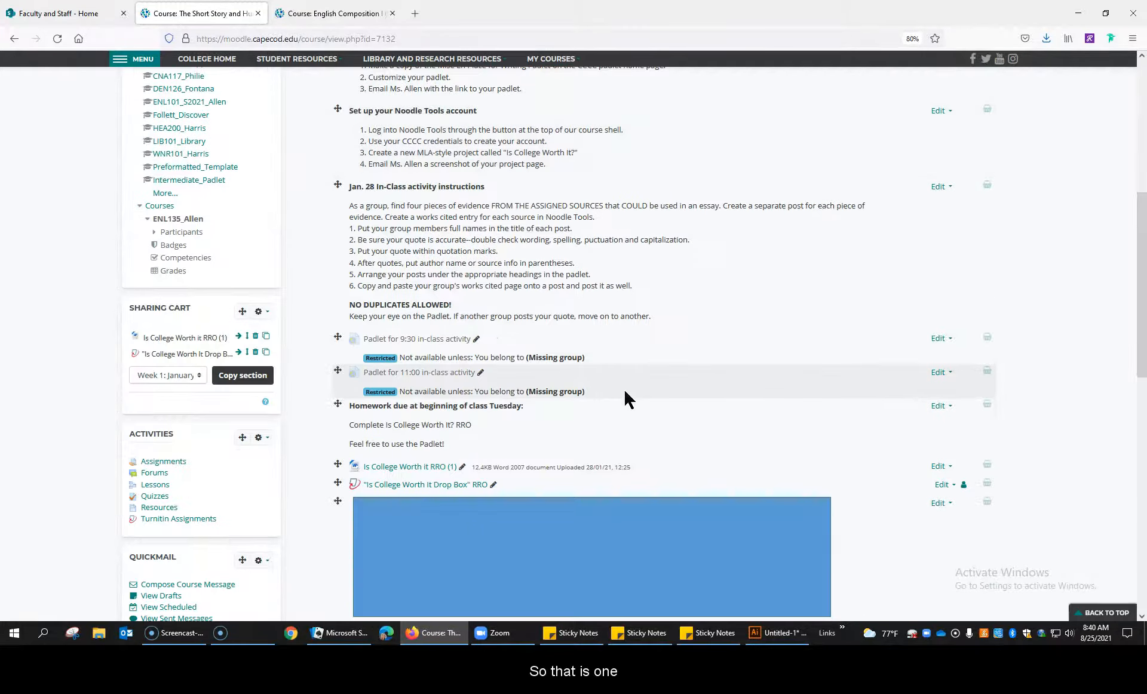
scroll(625, 391, "down", 4)
scroll(343, 413, "down", 2)
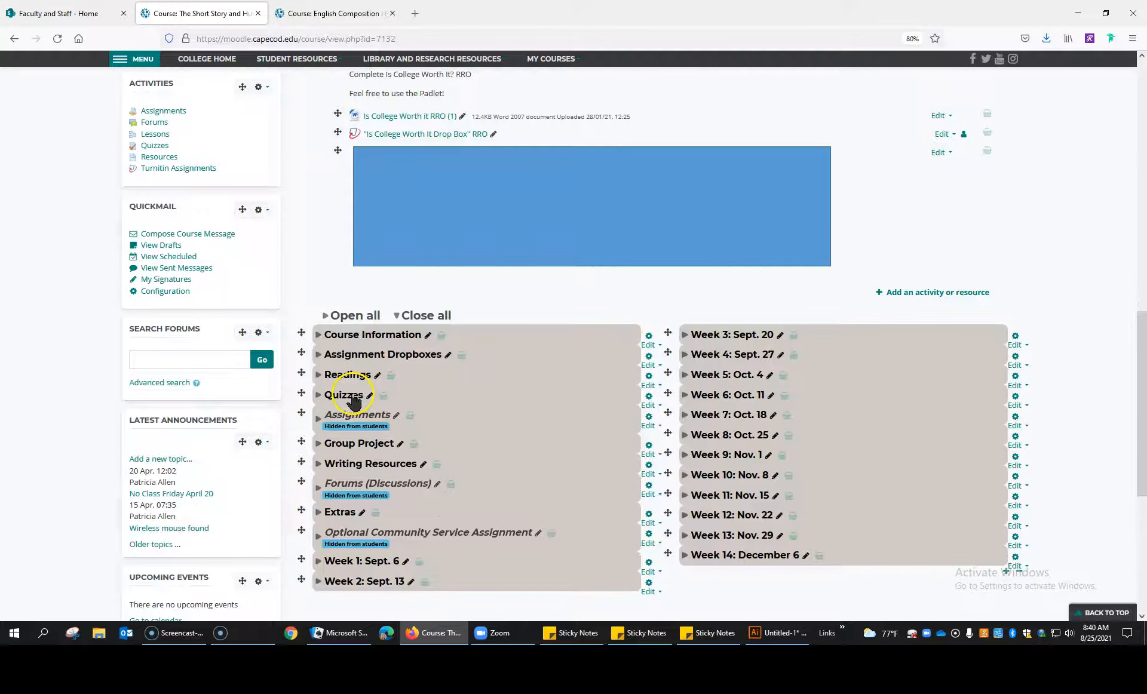
left_click(318, 375)
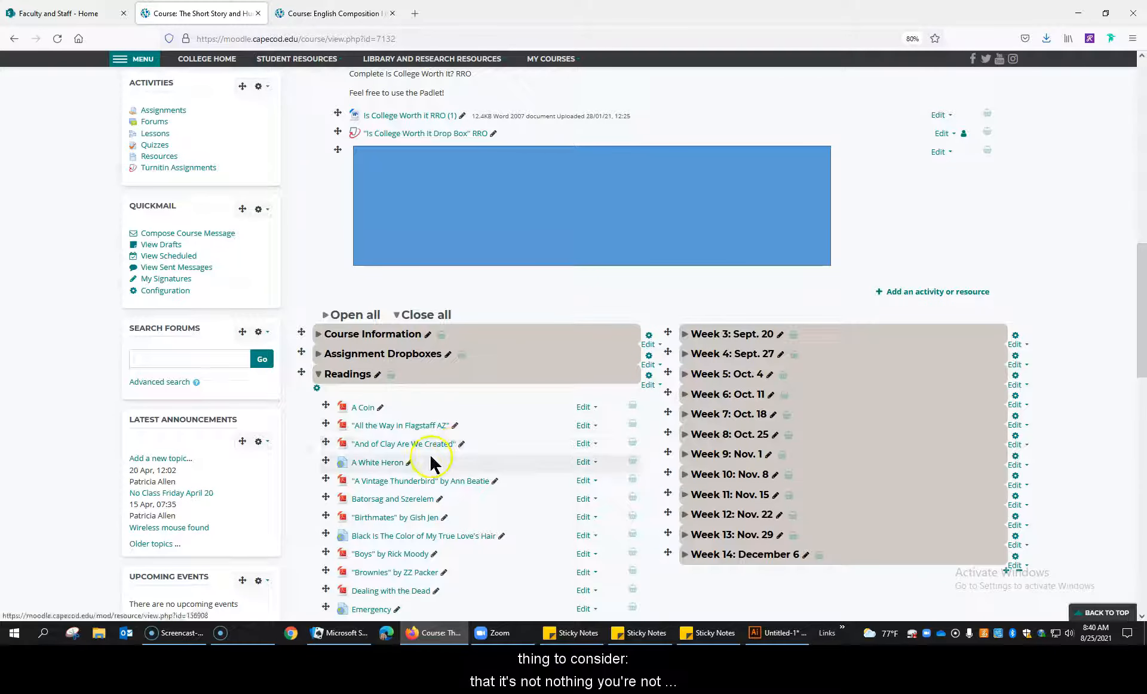
left_click(631, 462)
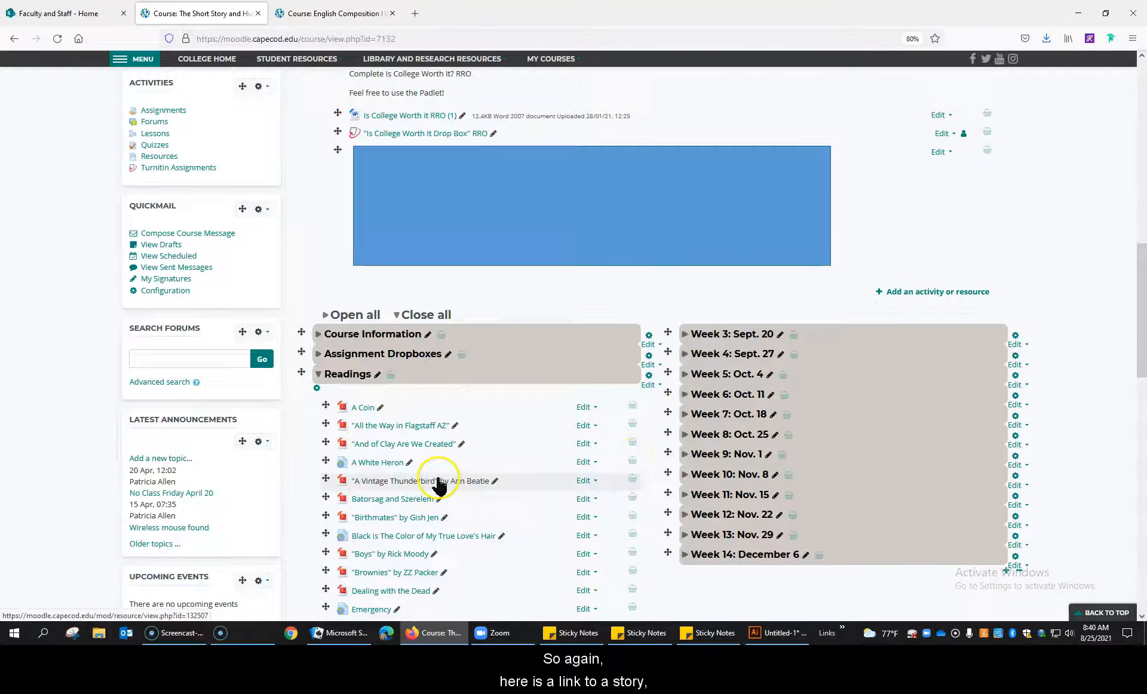
left_click(631, 463)
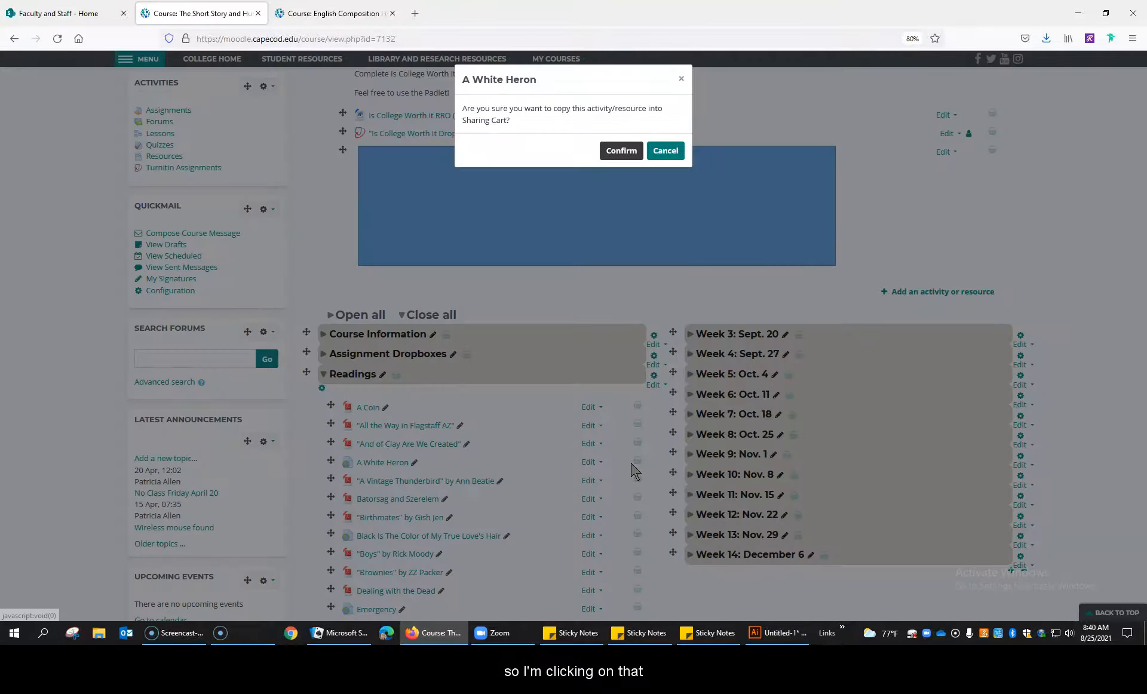
left_click(613, 152)
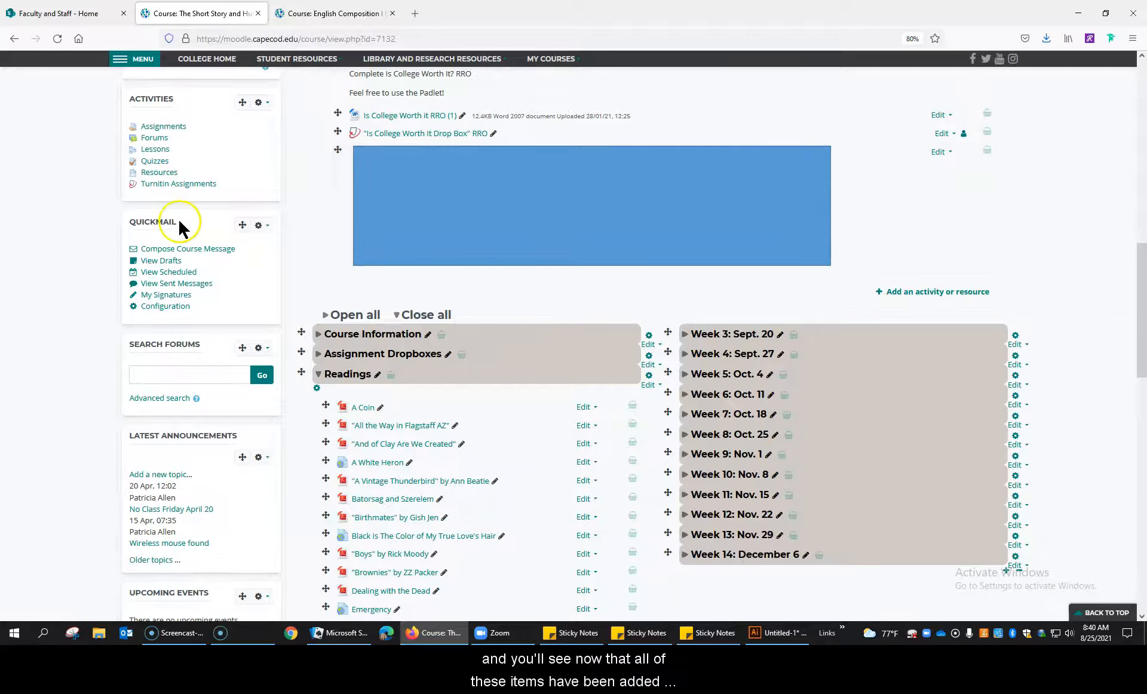
scroll(179, 227, "up", 3)
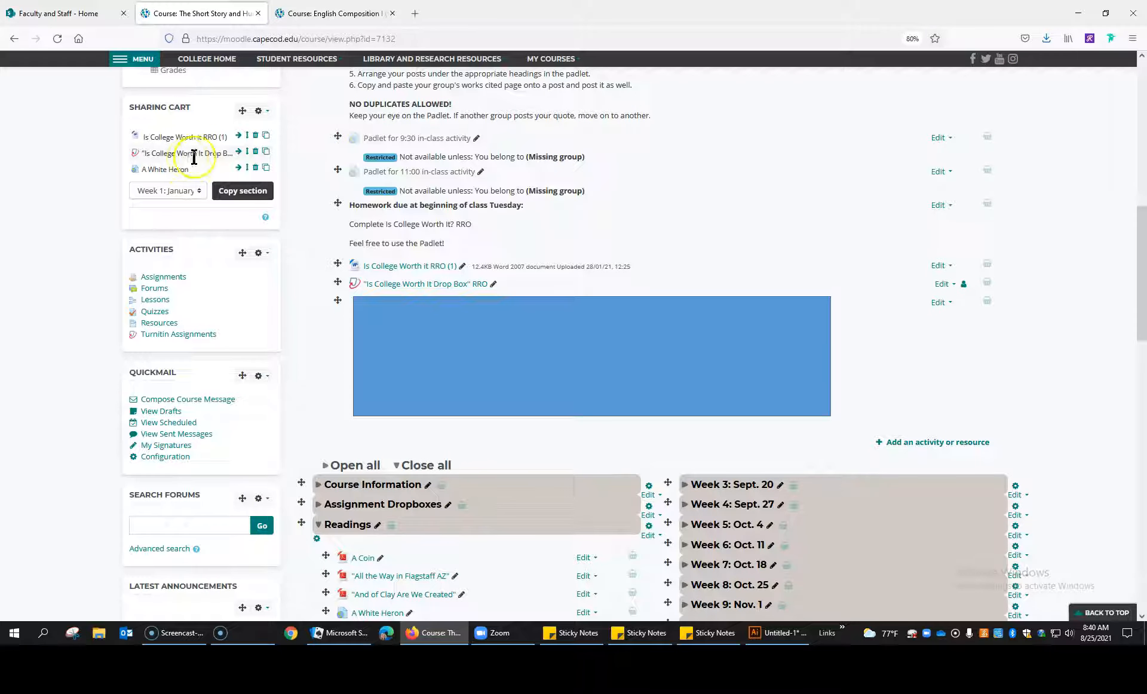
Switch to the English Composition I course and reload its page to update the Sharing Cart
left_click(318, 17)
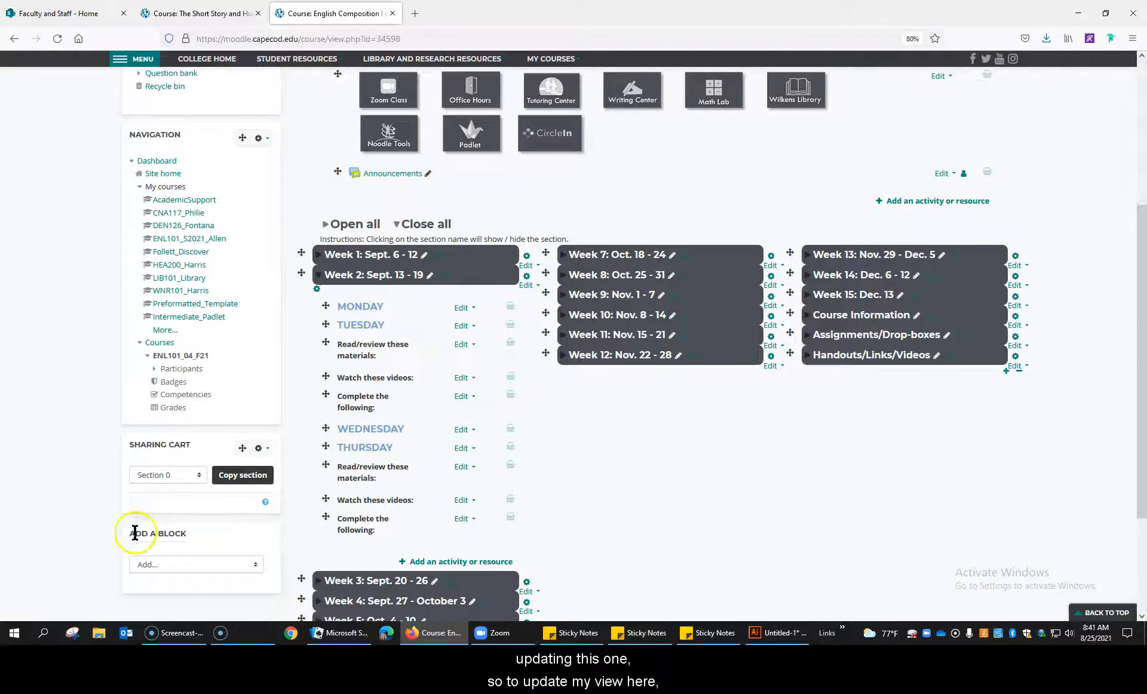
left_click(57, 40)
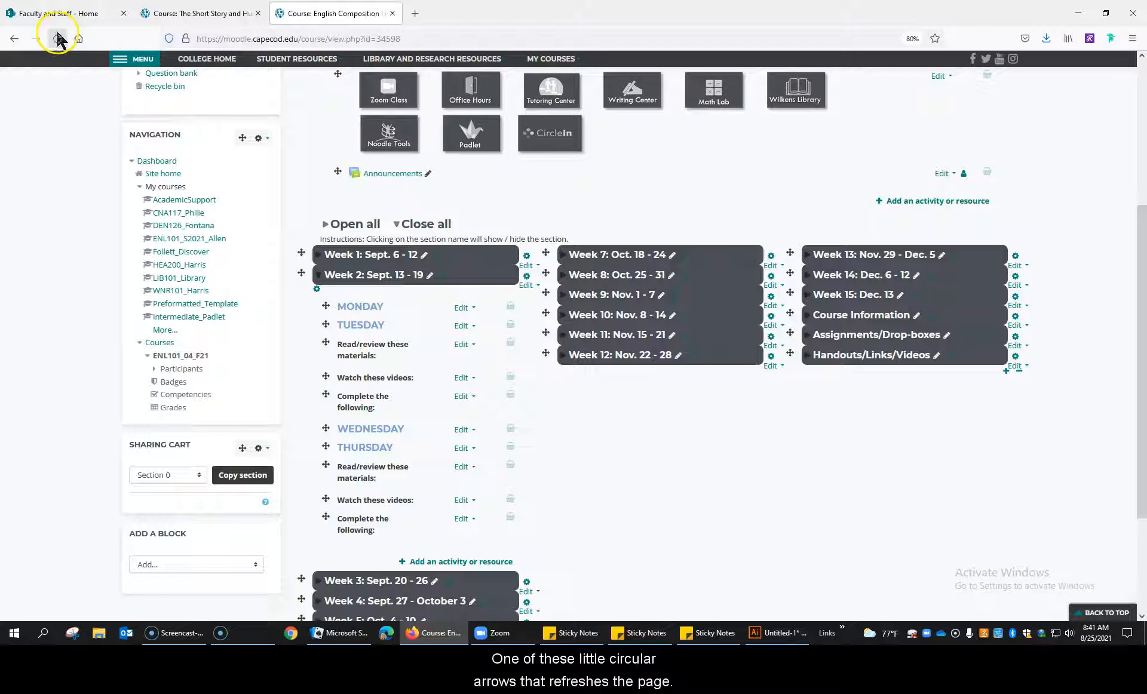
left_click(58, 39)
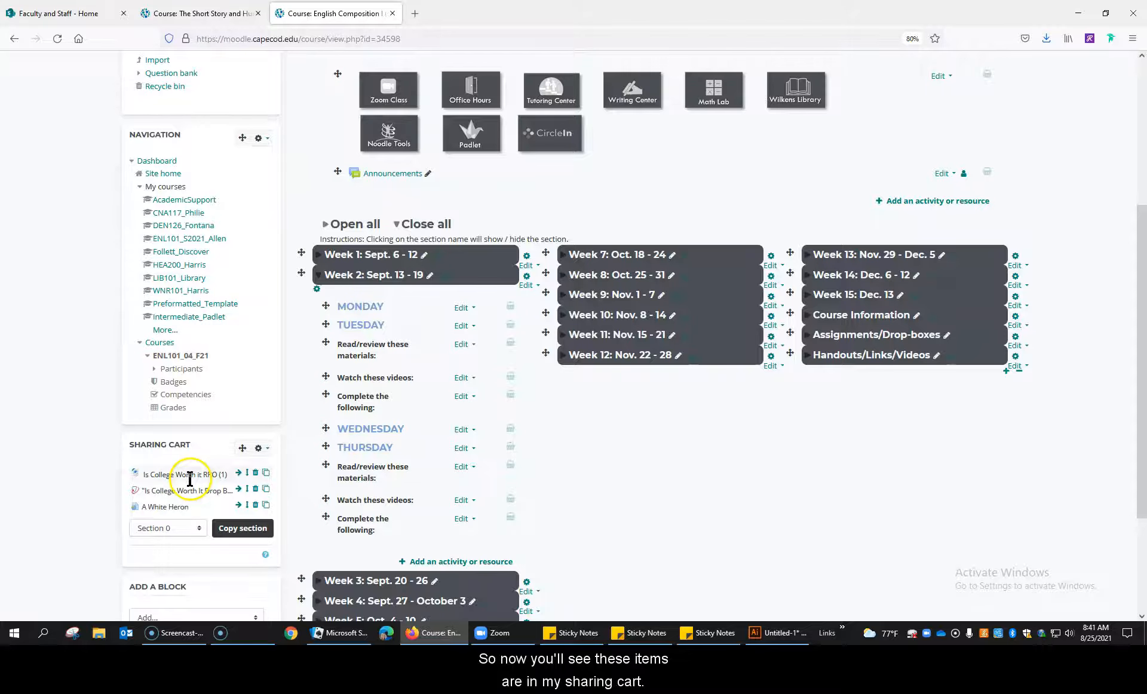
Expand Week 3 to view its paste location, and copy "Is College Worth it RRO (1)" from the Sharing Cart to the end of Week 2
scroll(192, 485, "down", 3)
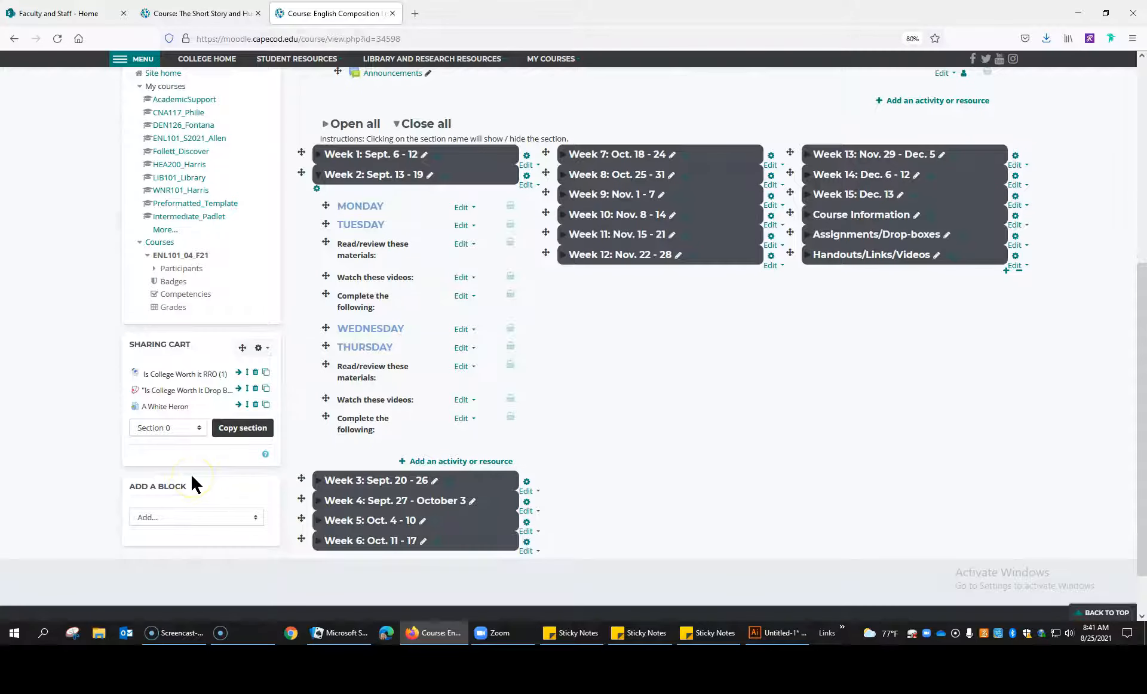
left_click(265, 373)
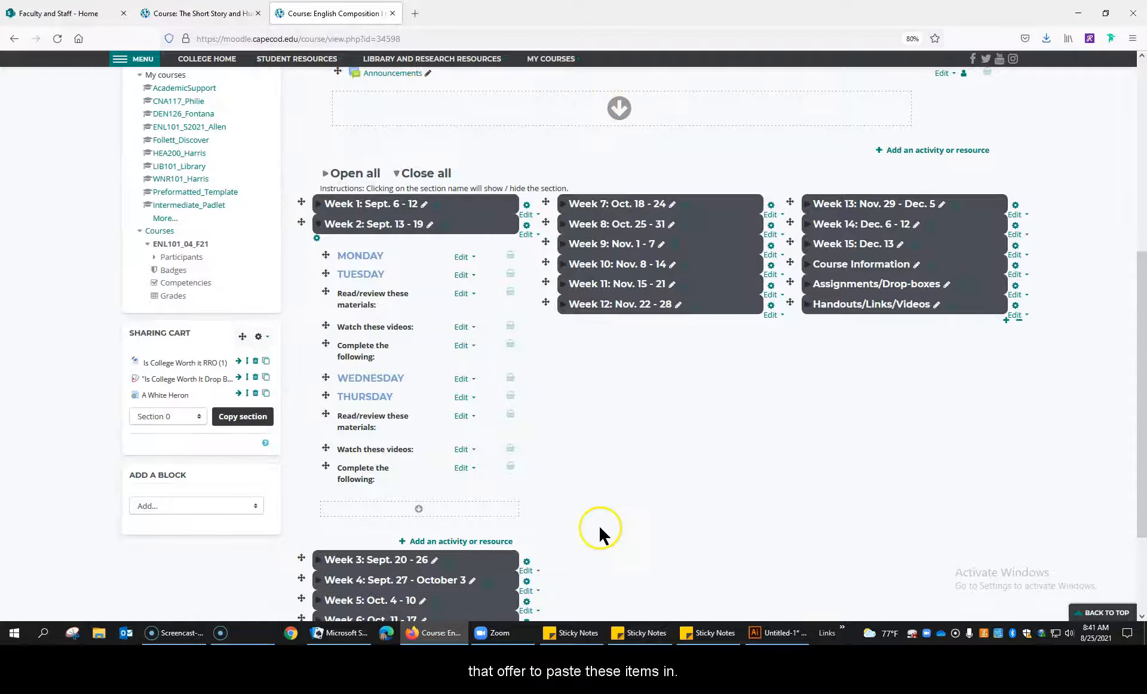
scroll(599, 528, "down", 3)
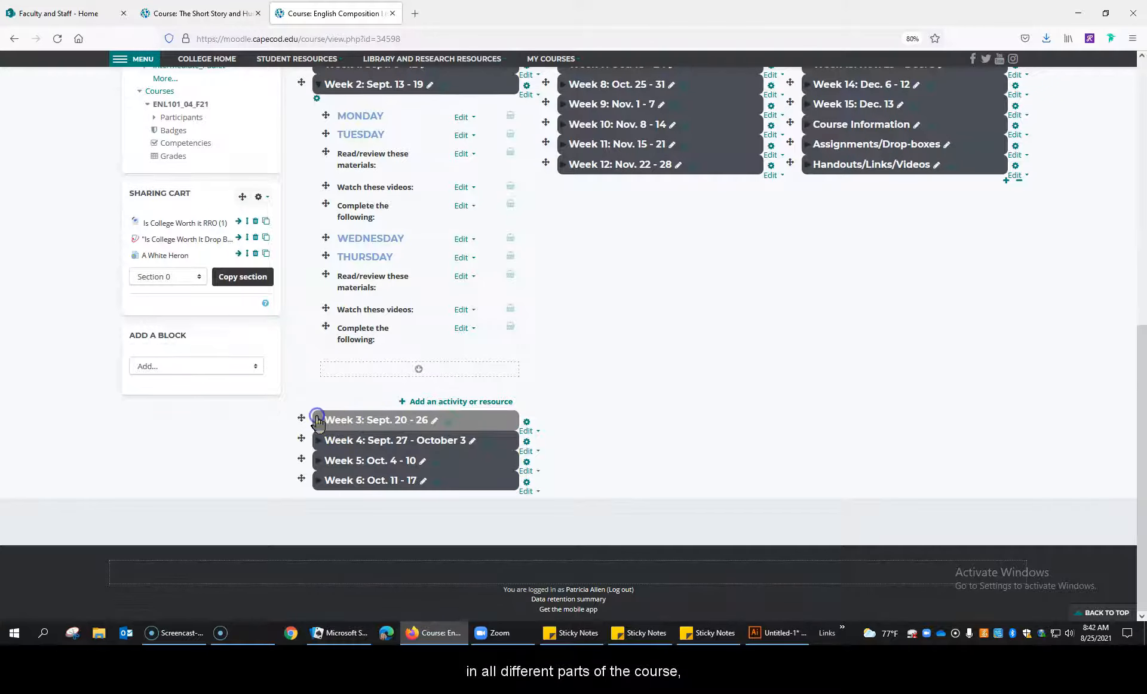
left_click(342, 421)
scroll(738, 496, "down", 2)
scroll(737, 493, "down", 2)
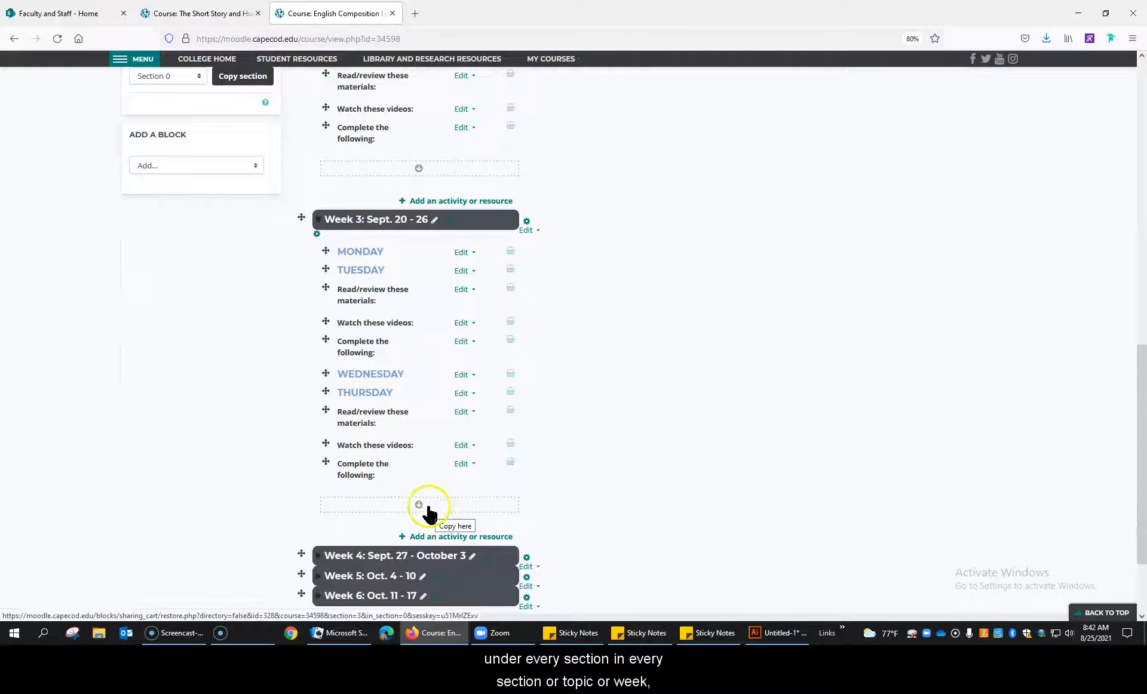
scroll(382, 515, "up", 4)
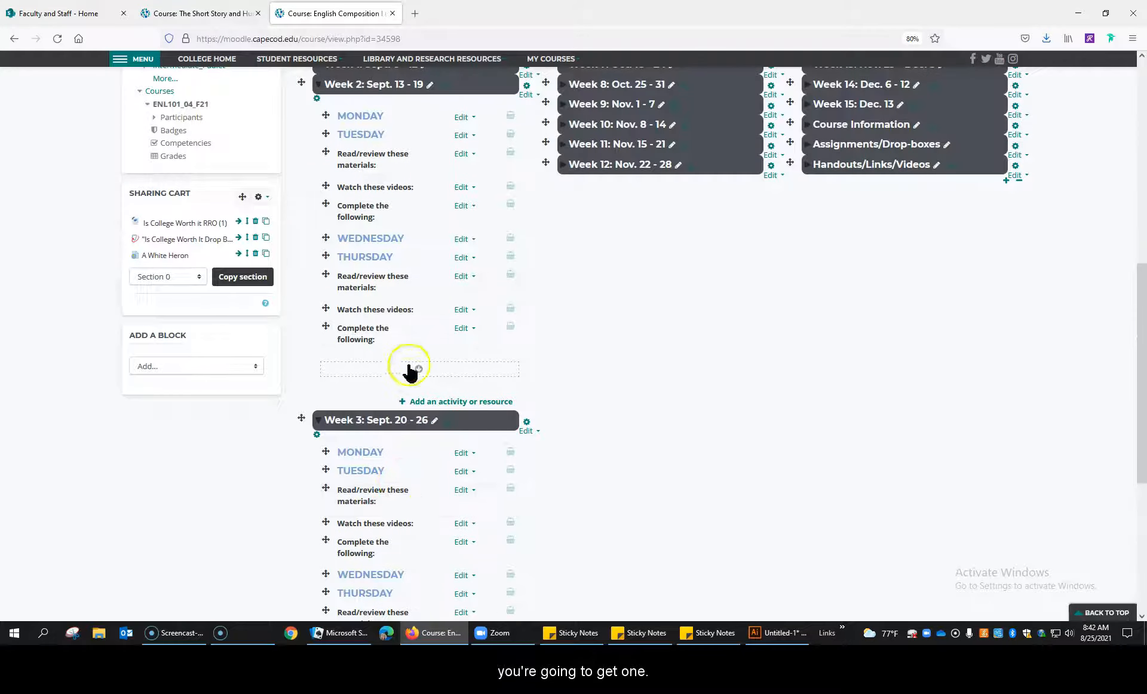
scroll(409, 371, "up", 4)
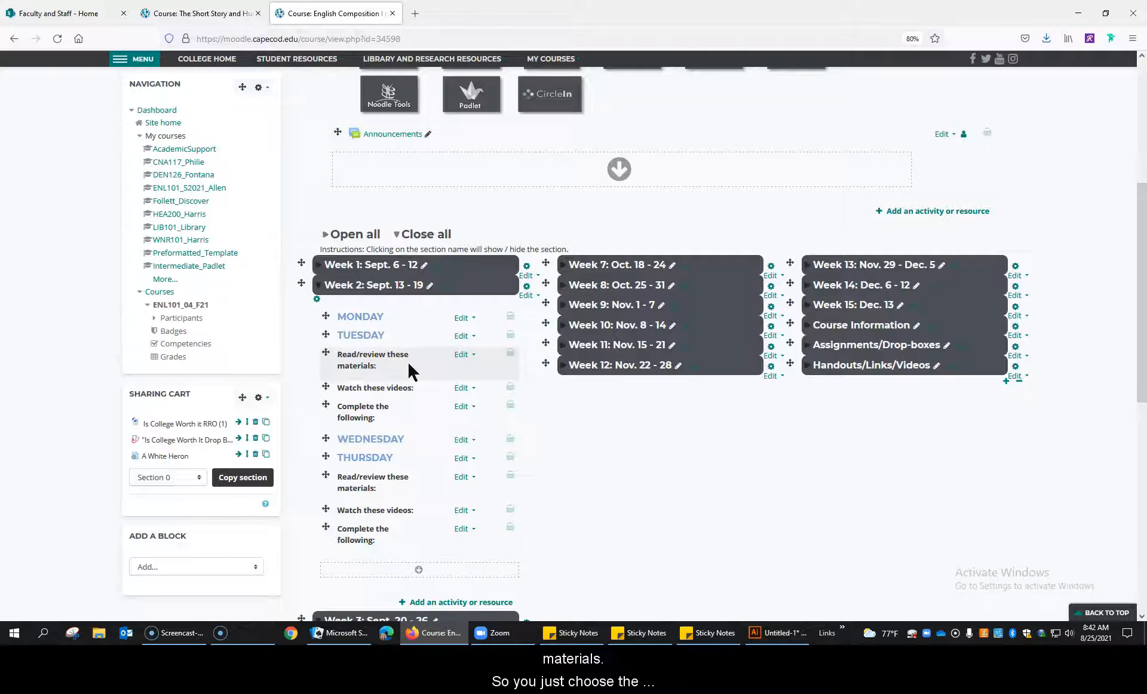
left_click(419, 570)
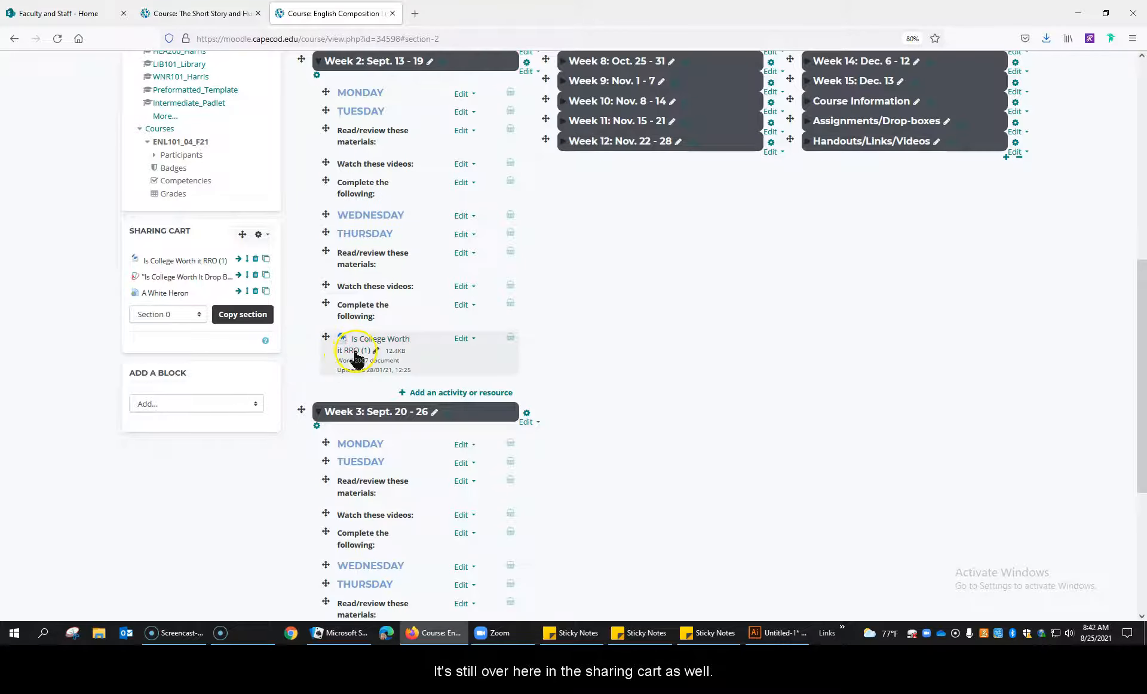
Copy the "Is College Worth It Drop Box" RRO and "A White Heron" from the Sharing Cart to the end of Week 2
left_click(266, 291)
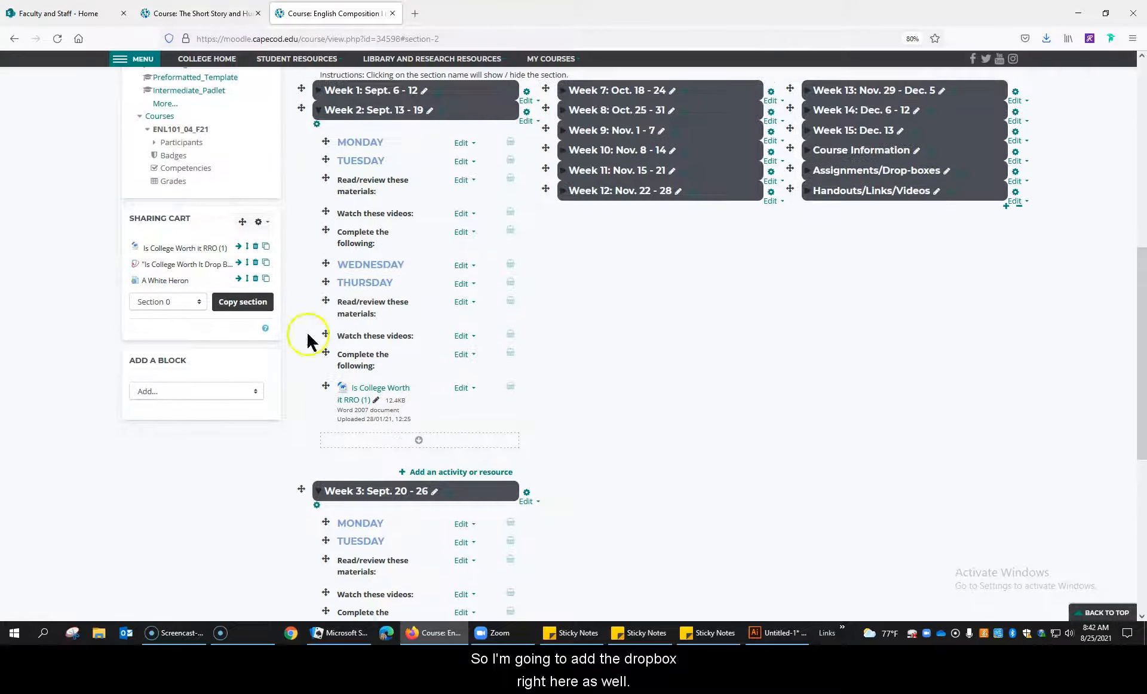
left_click(418, 440)
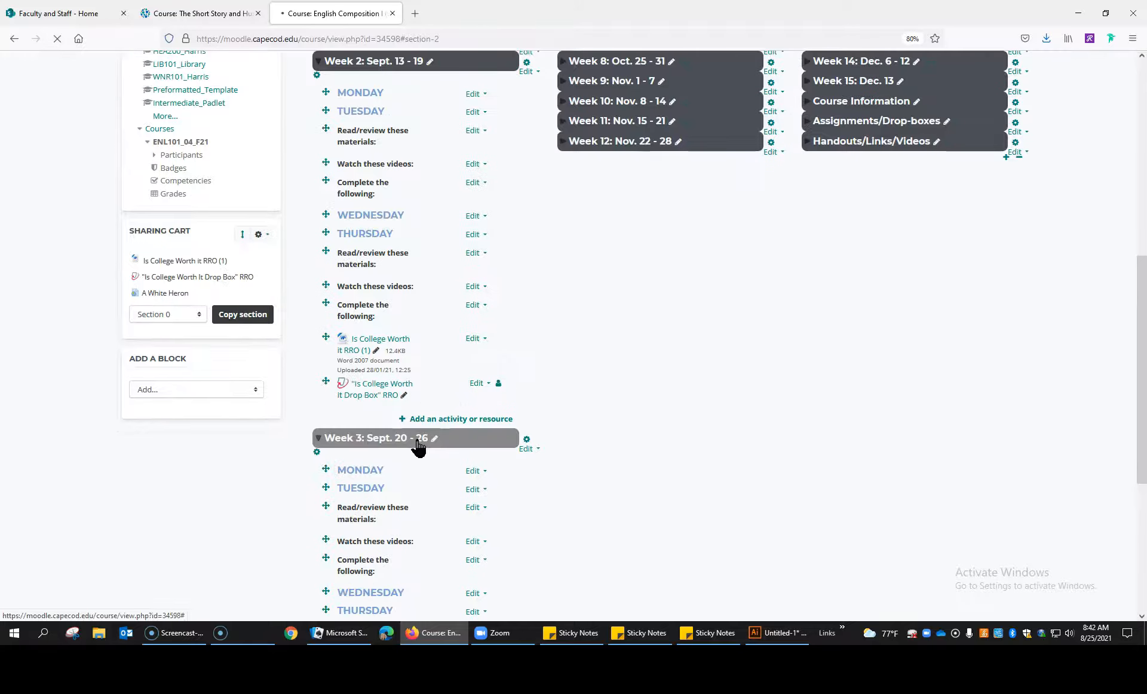
scroll(418, 442, "down", 1)
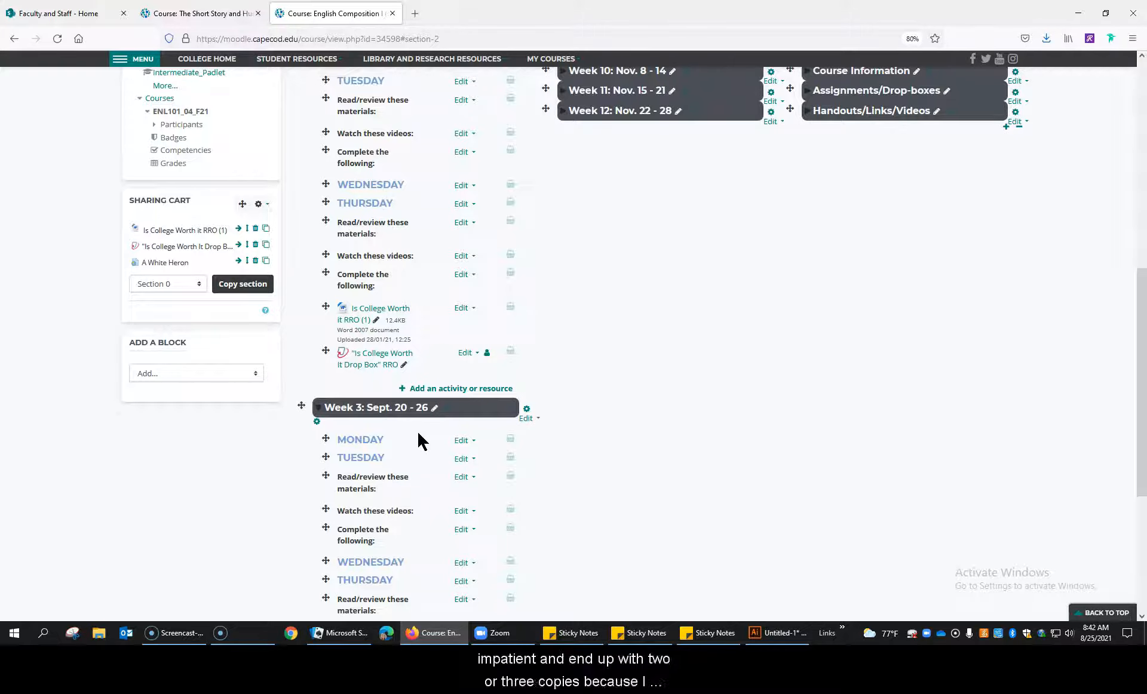
left_click(421, 388)
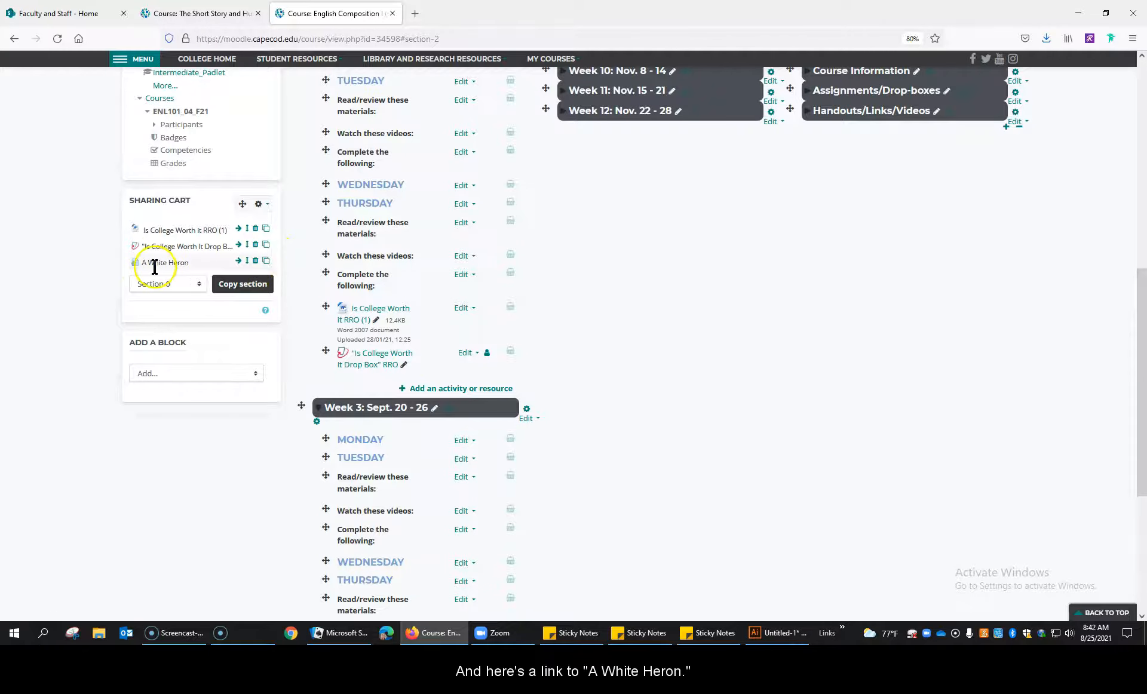
left_click(265, 261)
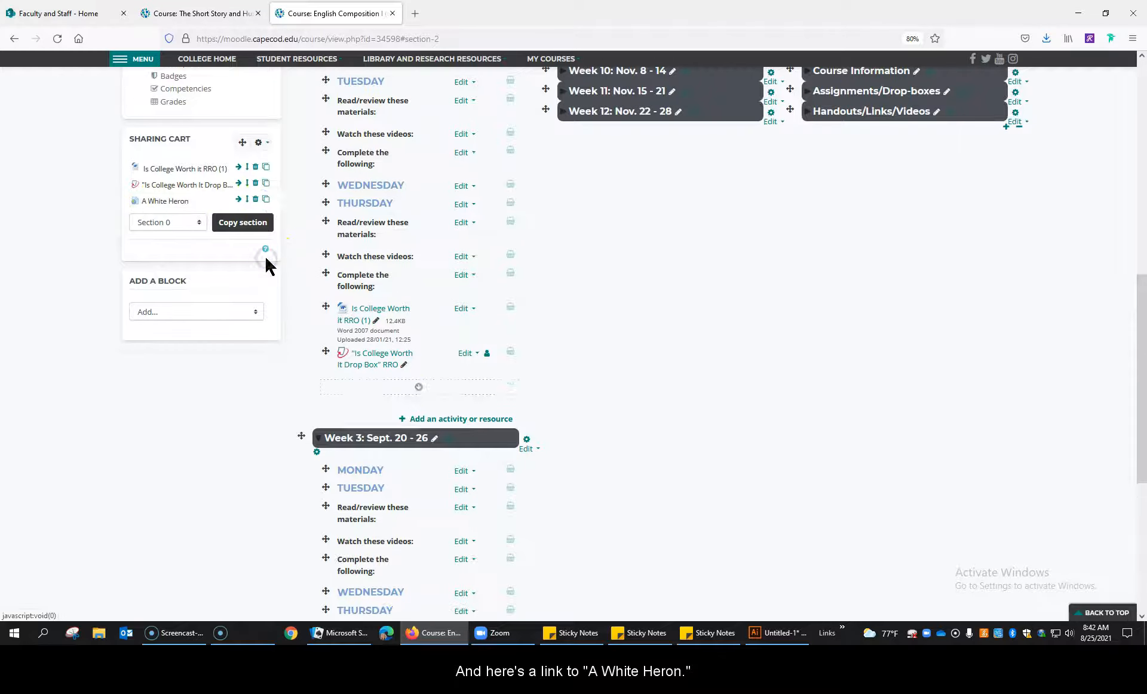
left_click(420, 389)
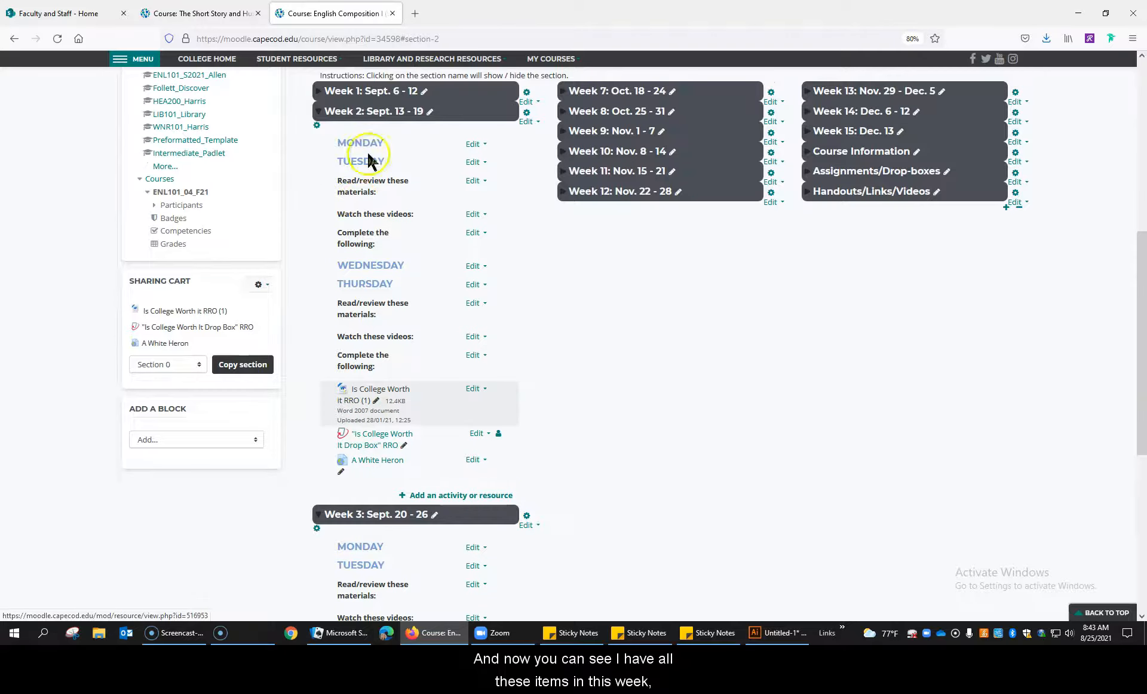
In Week 2, move "Is College Worth it RRO (1)" under Tuesday's "Complete the following:" and "A White Heron" under Tuesday's "Watch these videos:"
left_click_drag(325, 386, 320, 263)
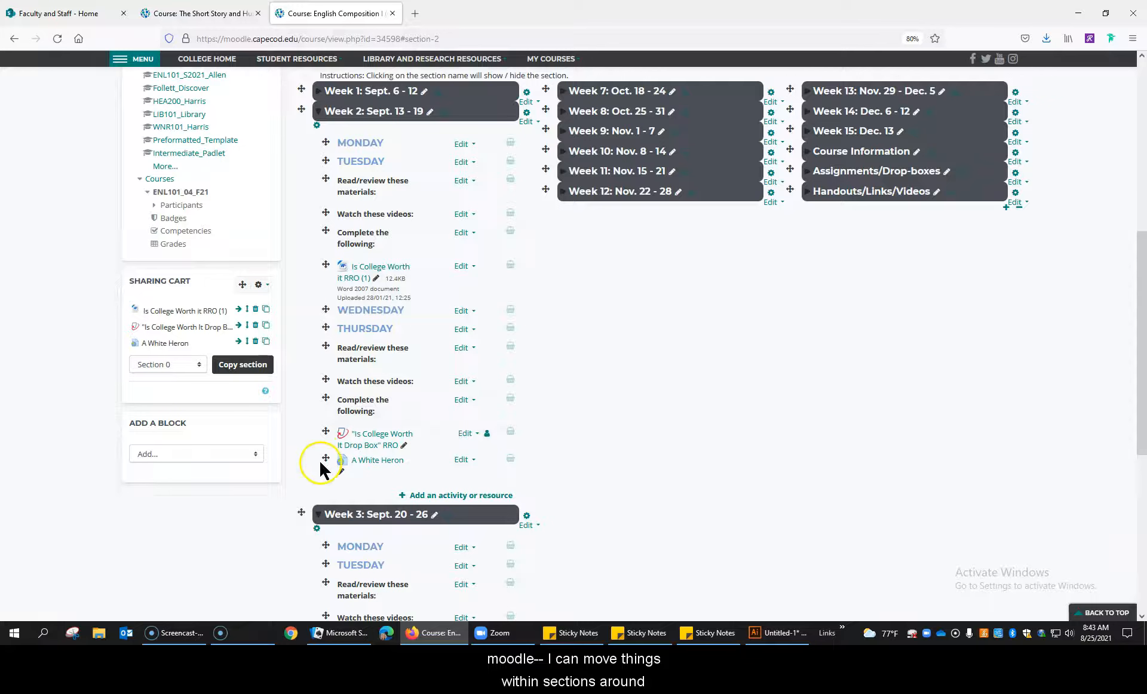
left_click_drag(325, 457, 323, 229)
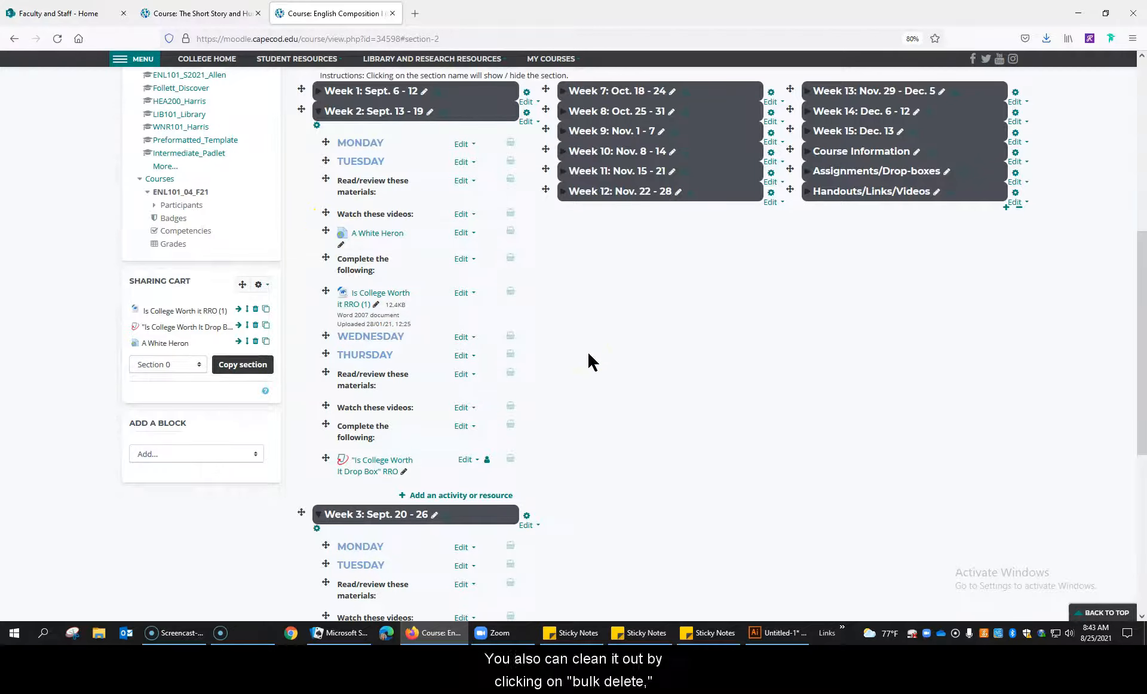
Empty the Sharing Cart by bulk deleting all of its items
left_click(266, 288)
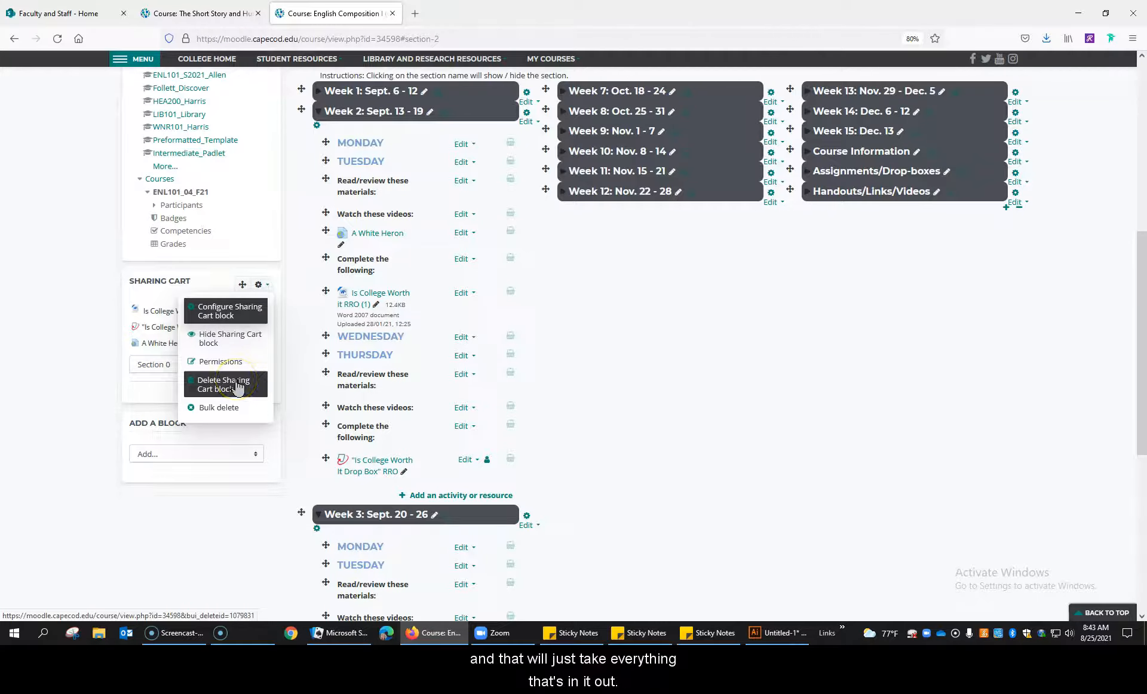
left_click(215, 409)
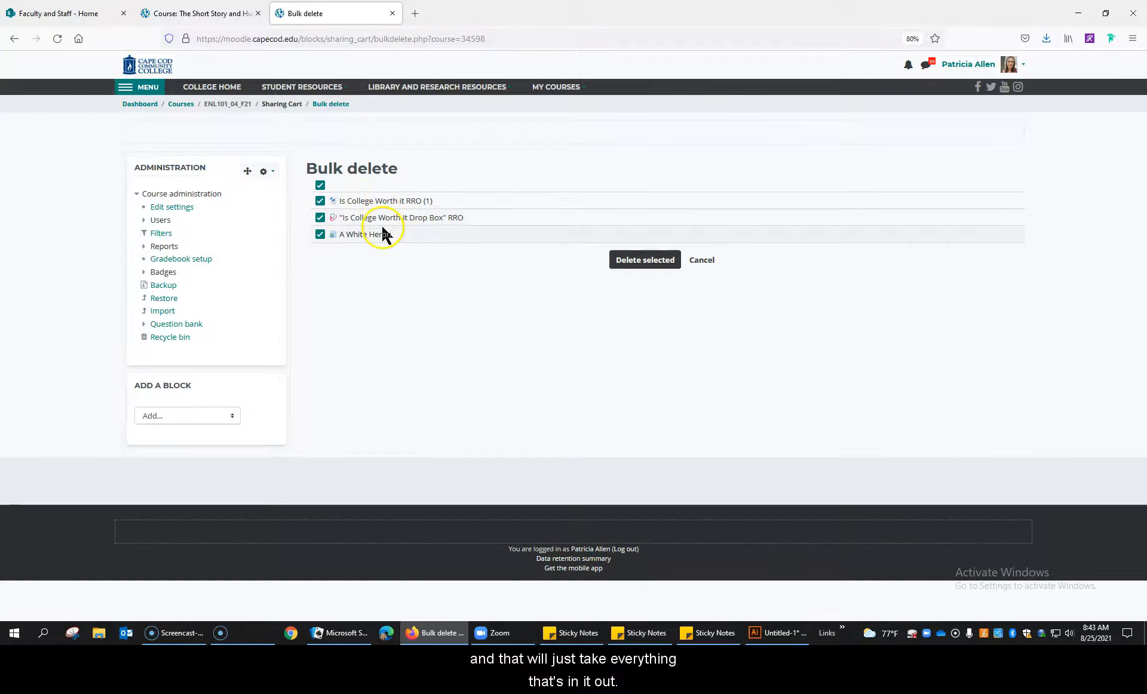
left_click(637, 261)
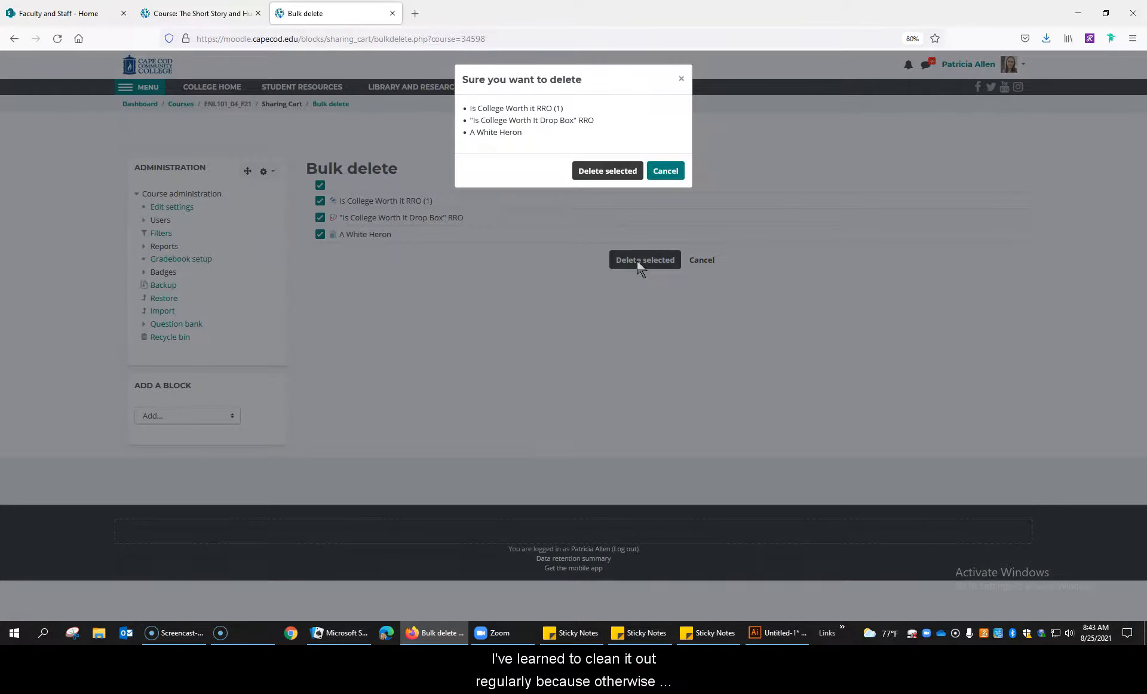
left_click(604, 172)
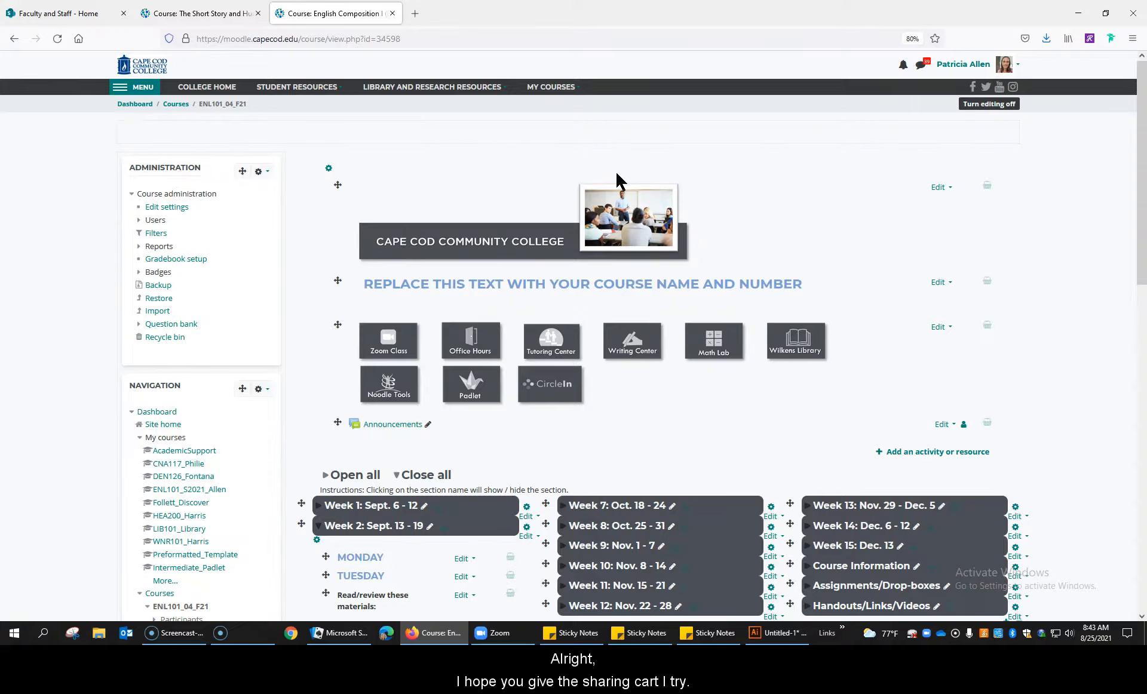
mouse_move(163, 641)
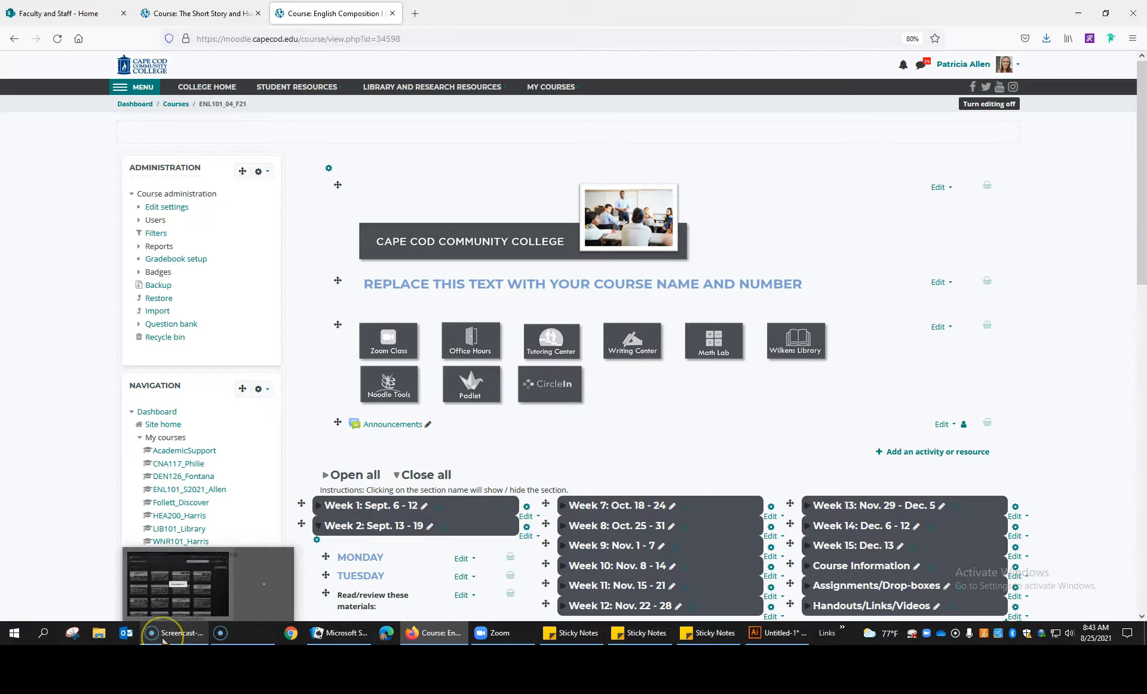